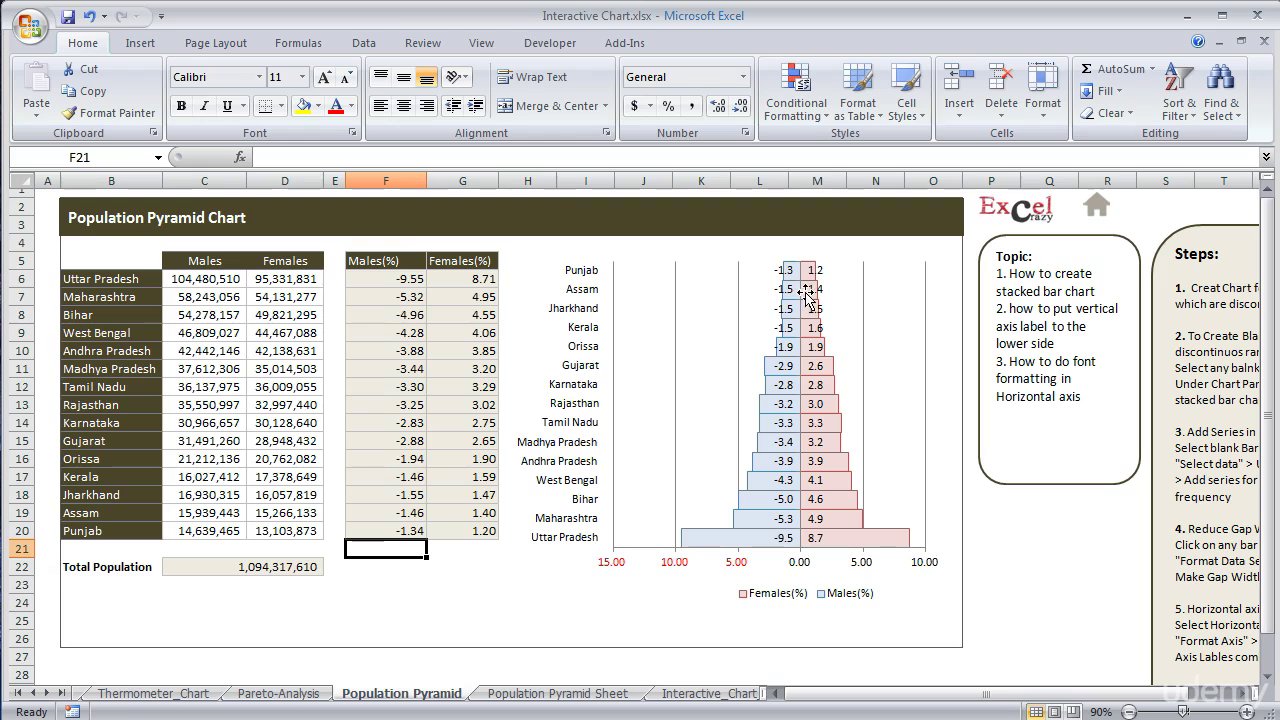
Step: Inspect the reference pyramid chart, the state and Males columns, and the F6 percentage formula
left_click(587, 300)
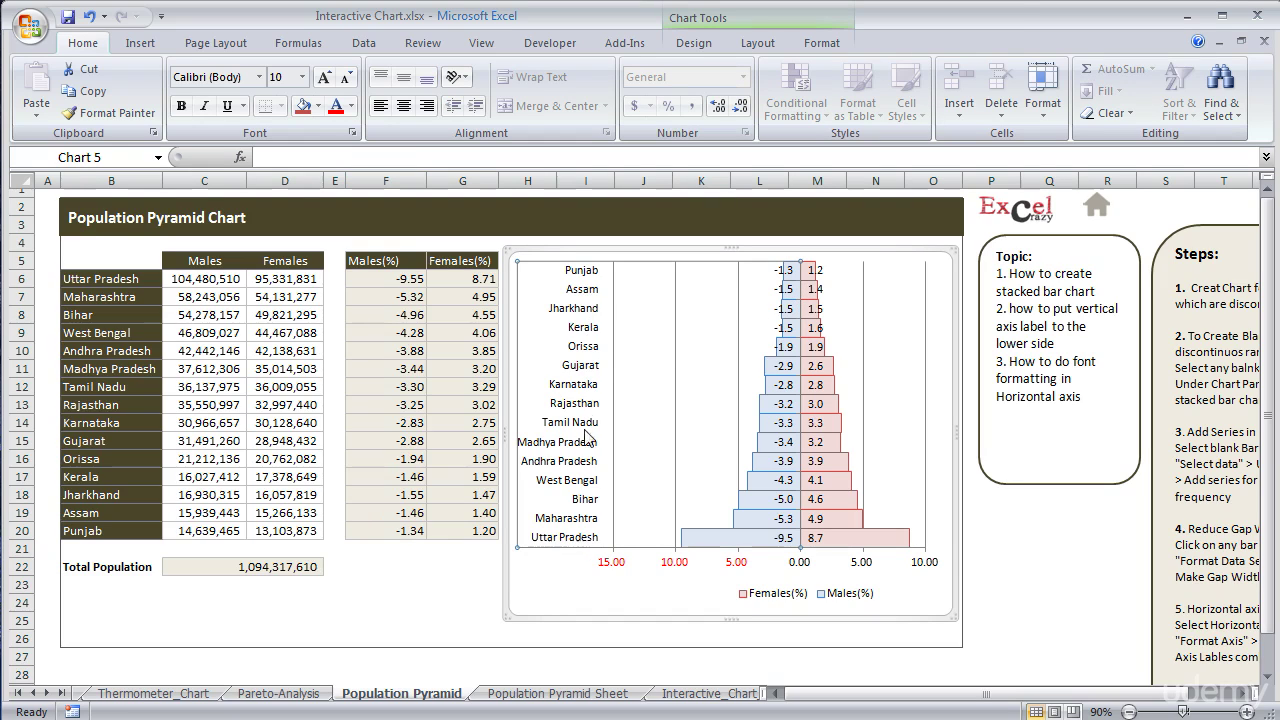
left_click(614, 568)
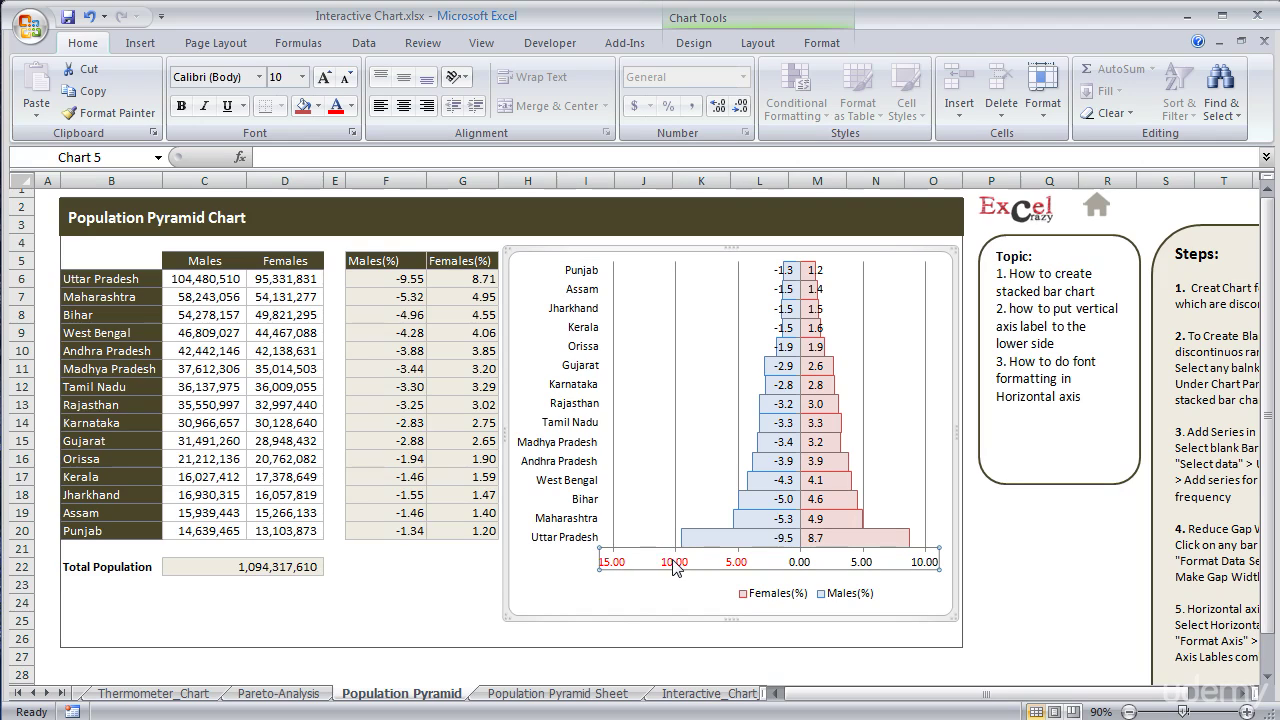
left_click(455, 567)
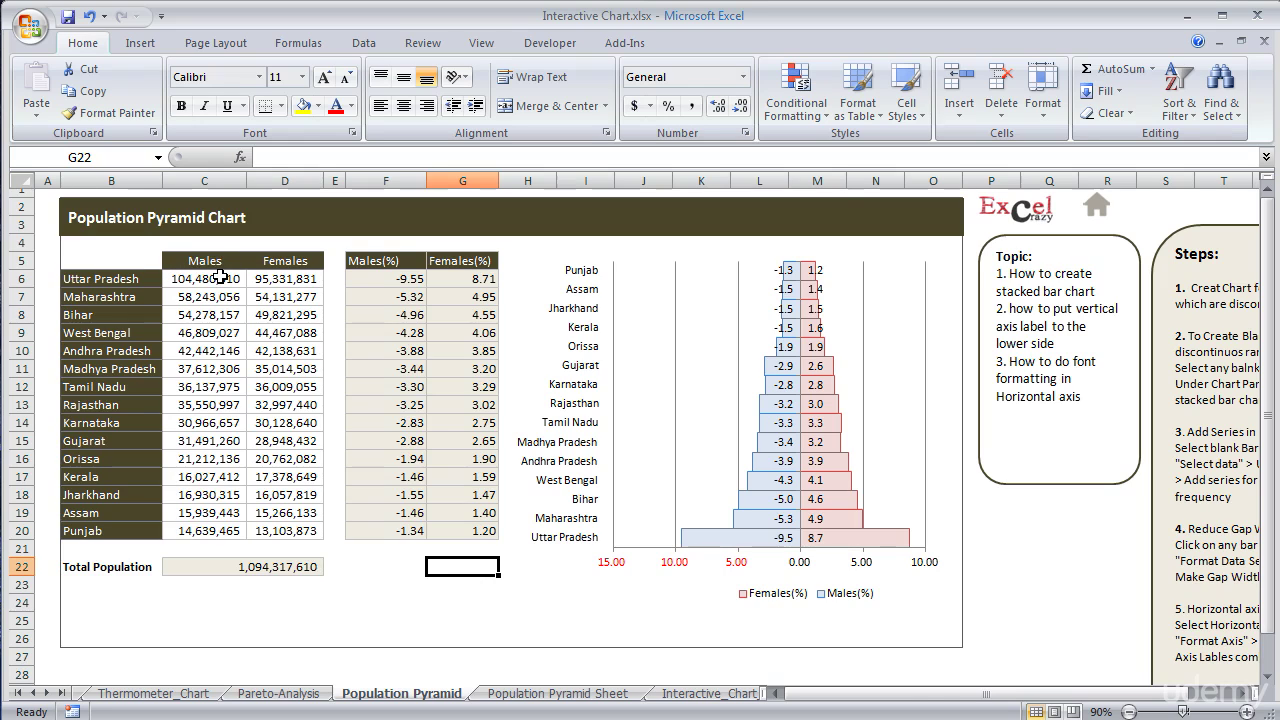
left_click_drag(219, 278, 212, 530)
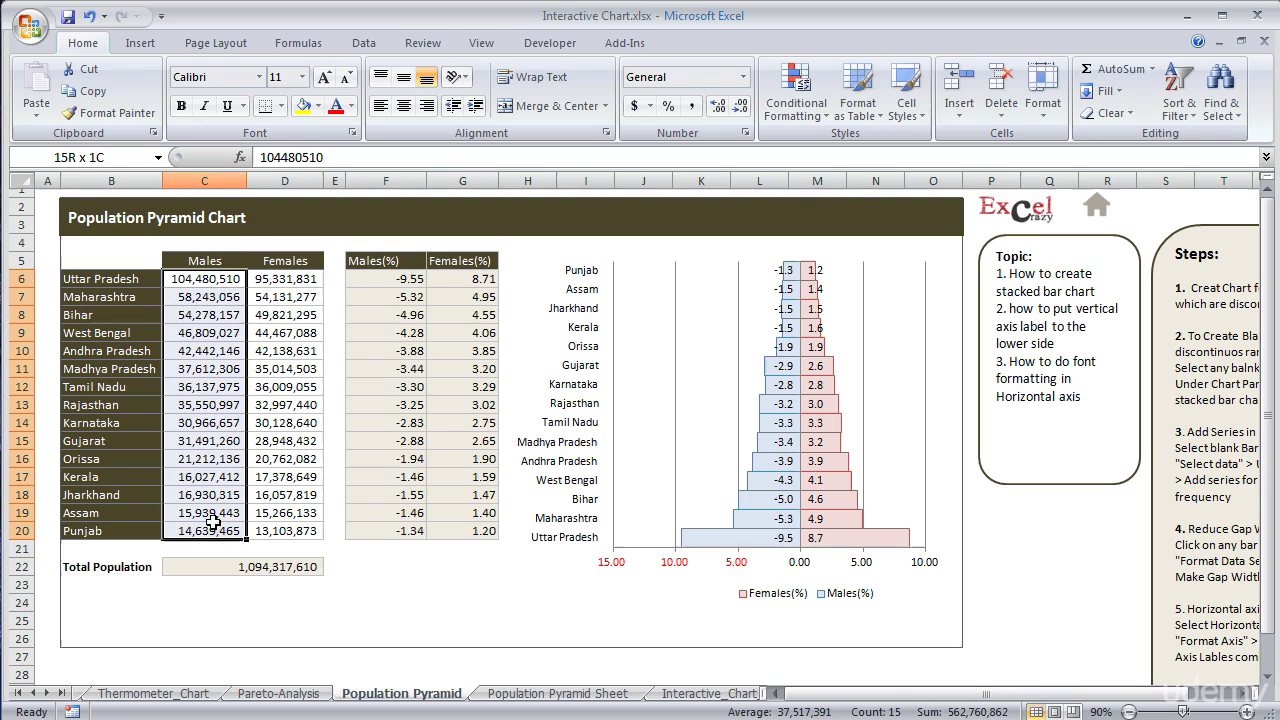
left_click_drag(133, 279, 150, 531)
left_click(390, 260)
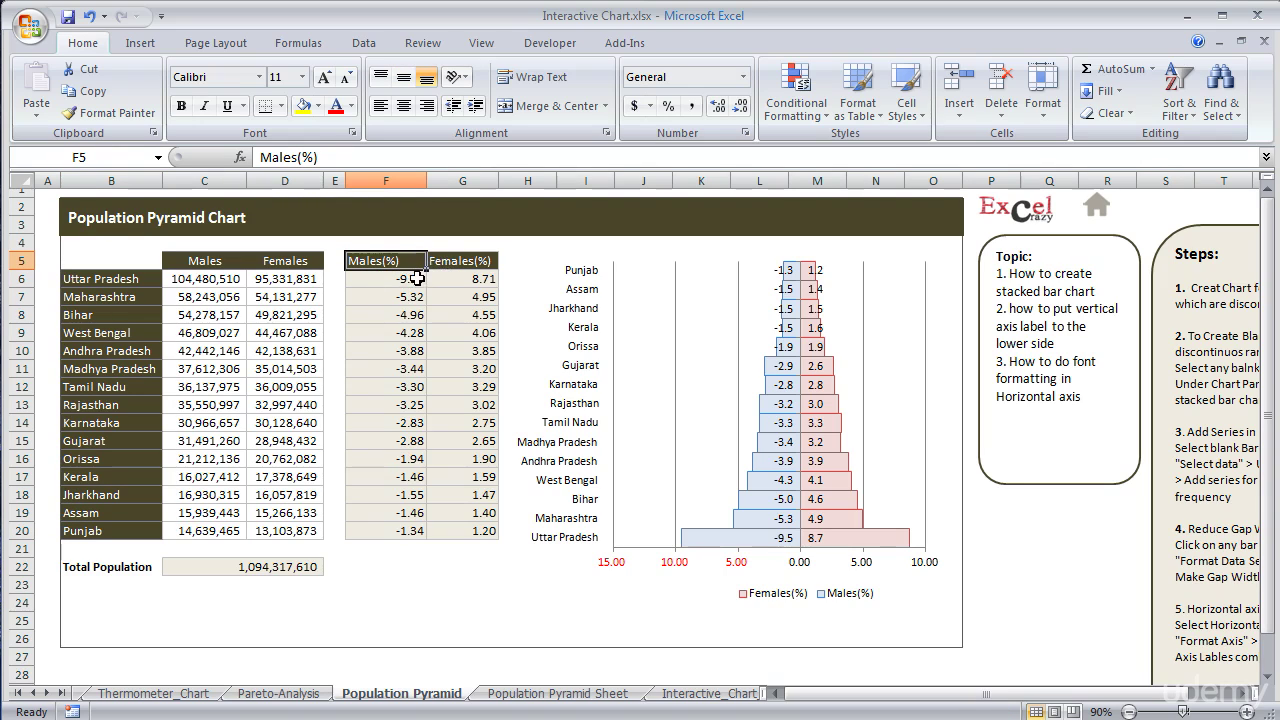
left_click(416, 279)
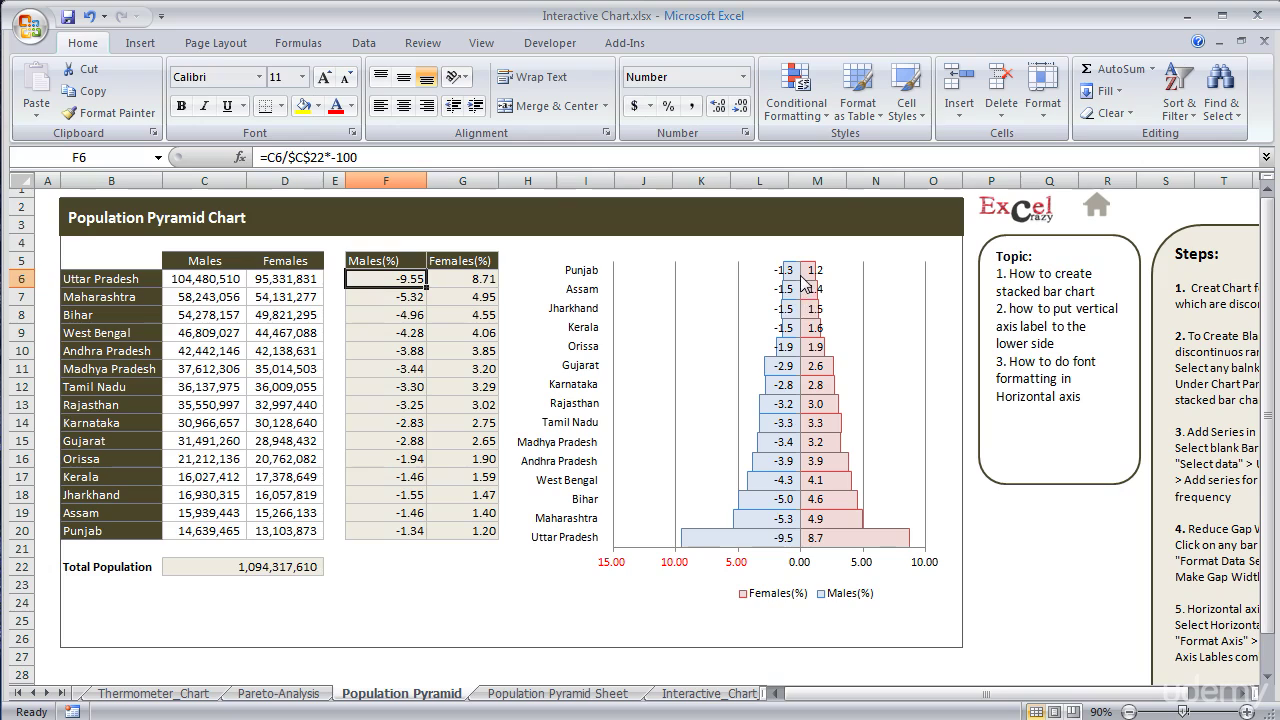
left_click(457, 621)
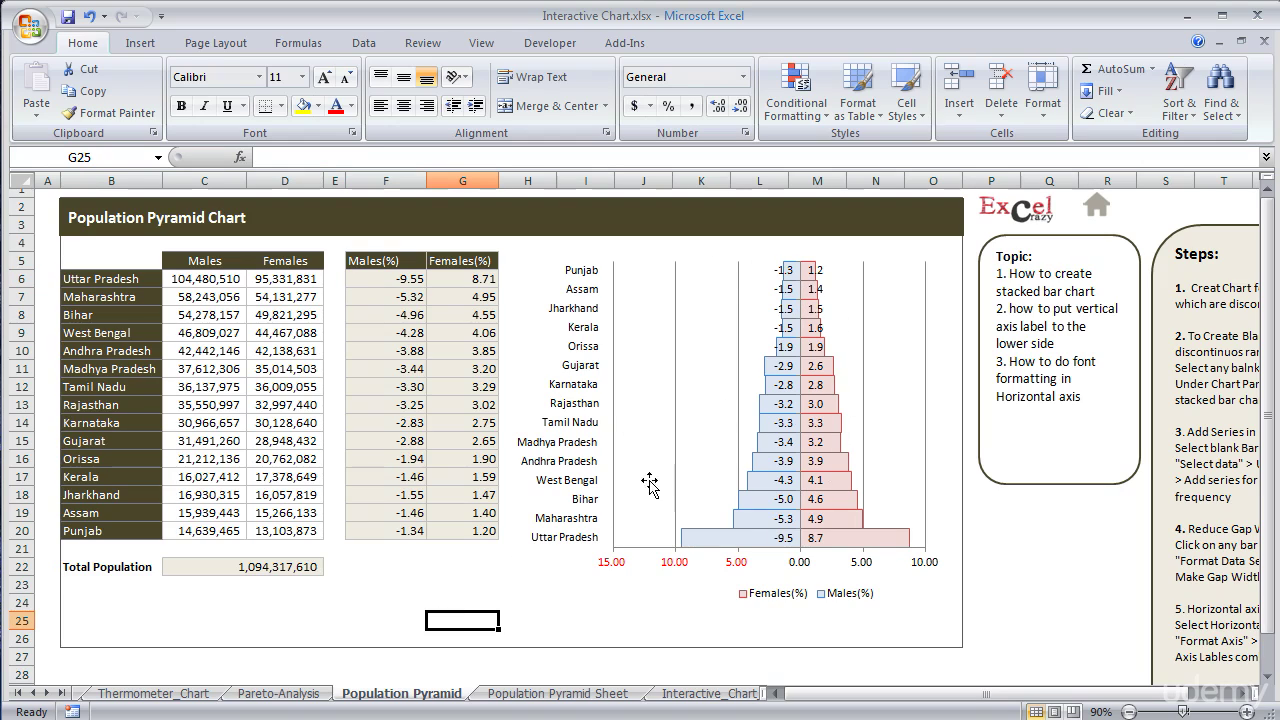
Step: Copy the population table B5:G22 and paste it at B5 on the Population Pyramid Sheet
left_click_drag(140, 262, 449, 555)
key("ctrl+c")
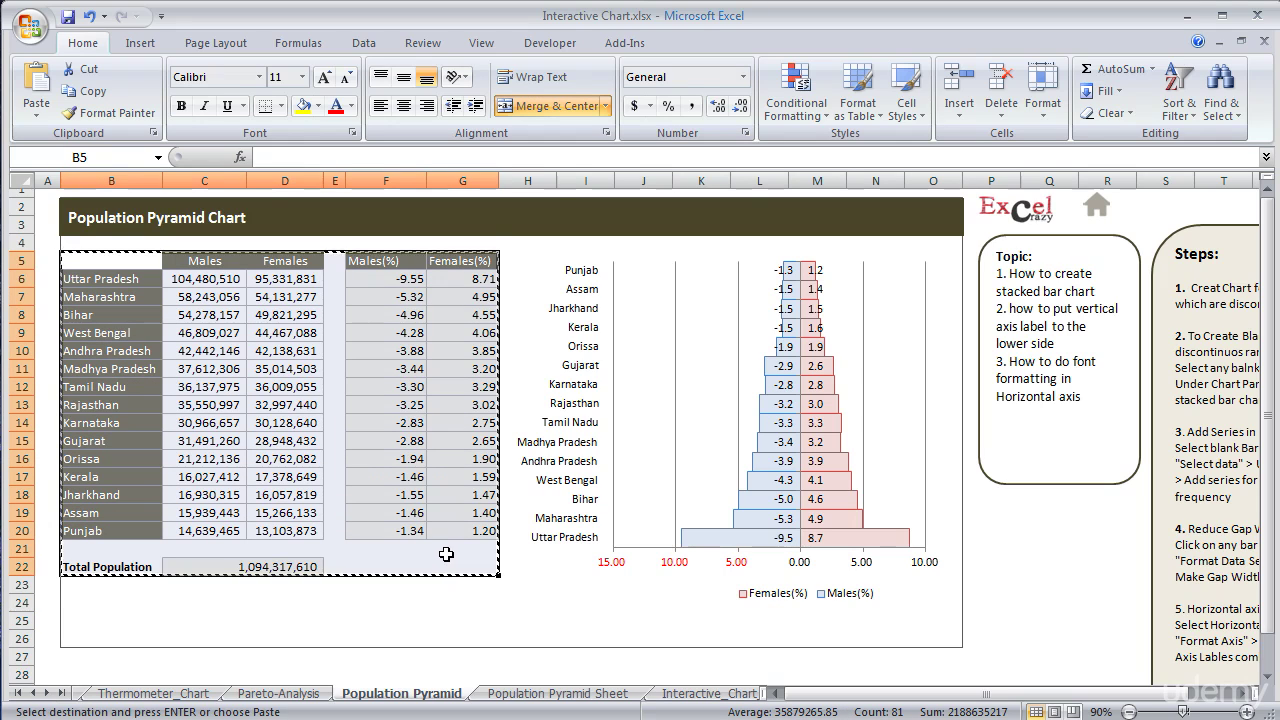
left_click(547, 695)
left_click(124, 284)
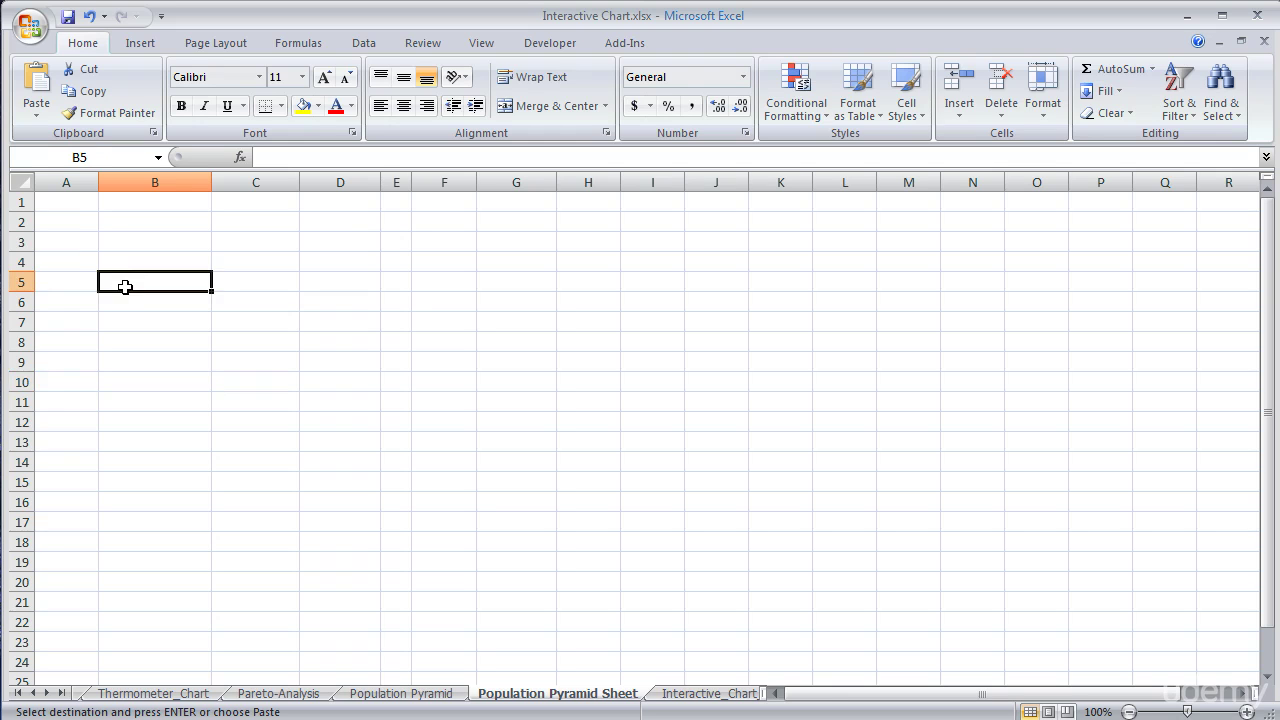
key("ctrl+v")
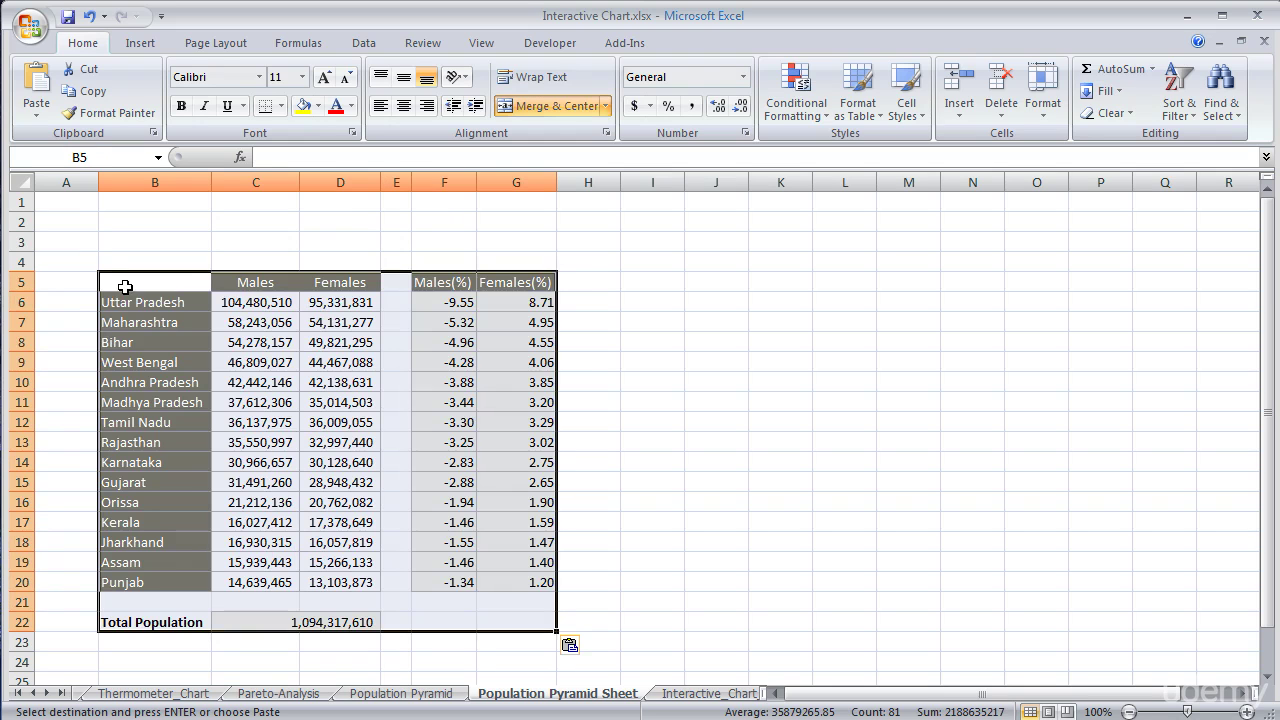
Step: Verify the pasted F6 percentage and Total Population formulas, then select an empty cell beside the table
left_click(448, 306)
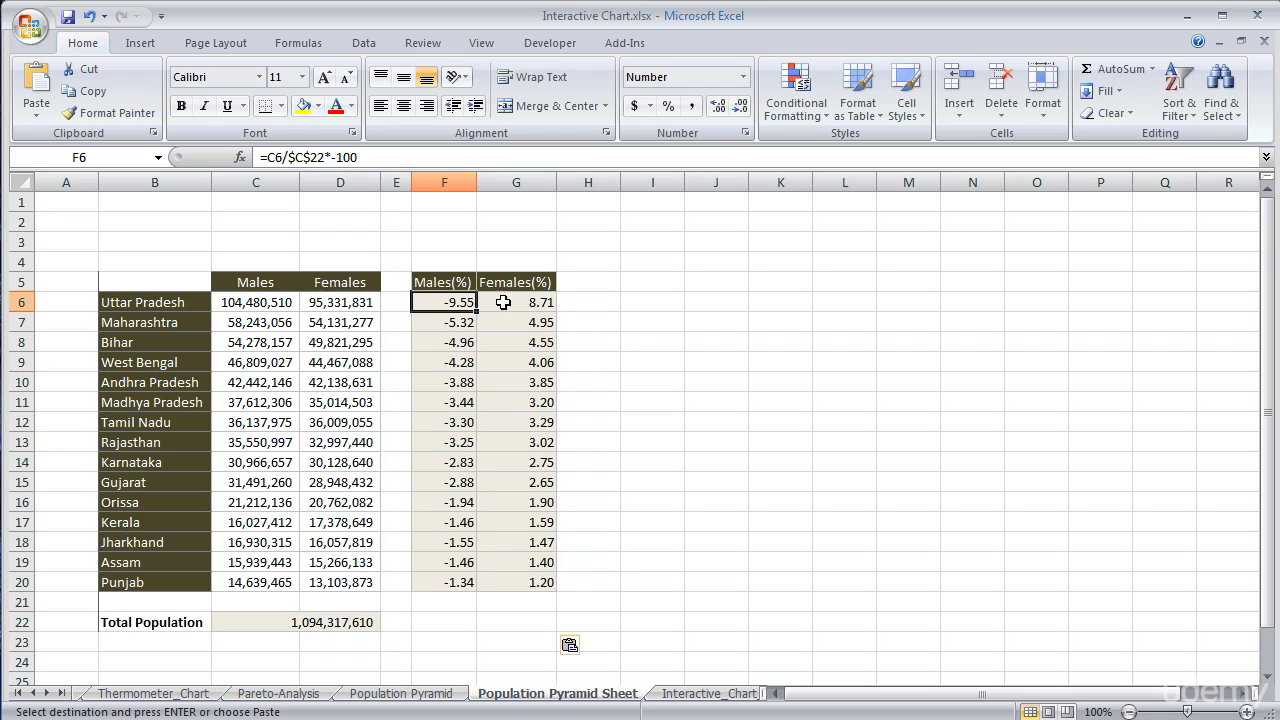
left_click(305, 630)
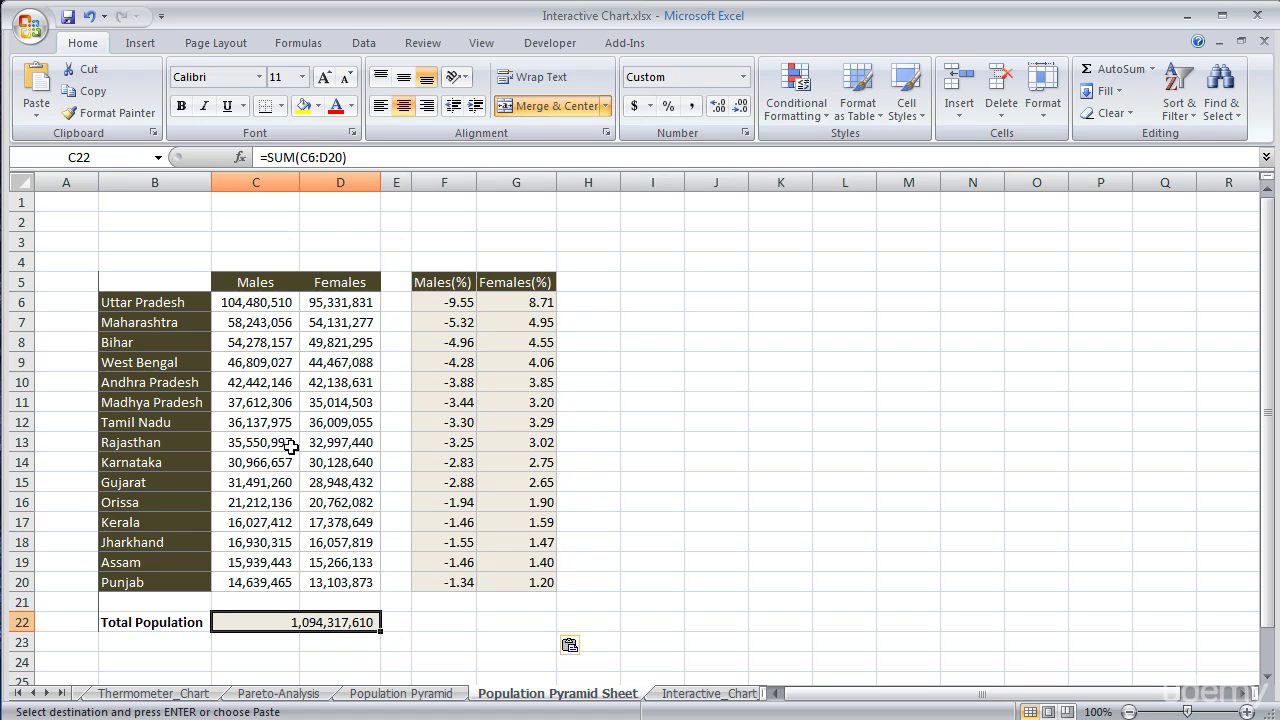
left_click(449, 305)
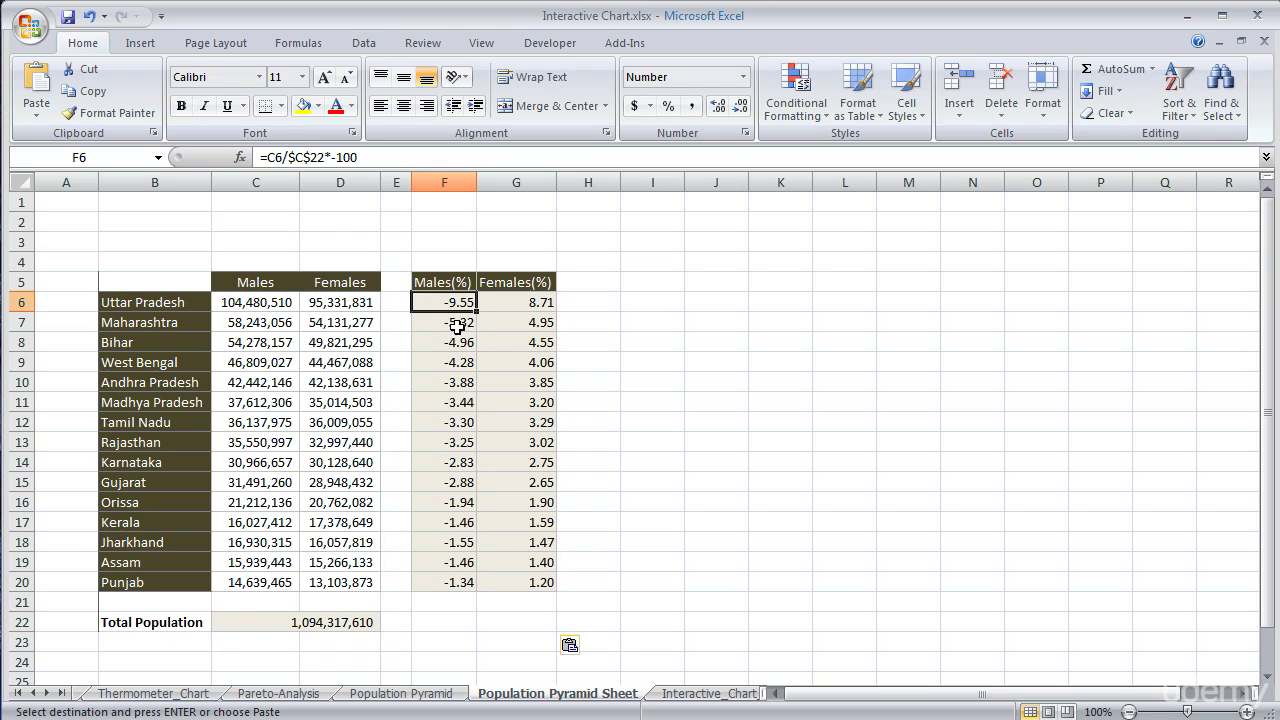
left_click(660, 321)
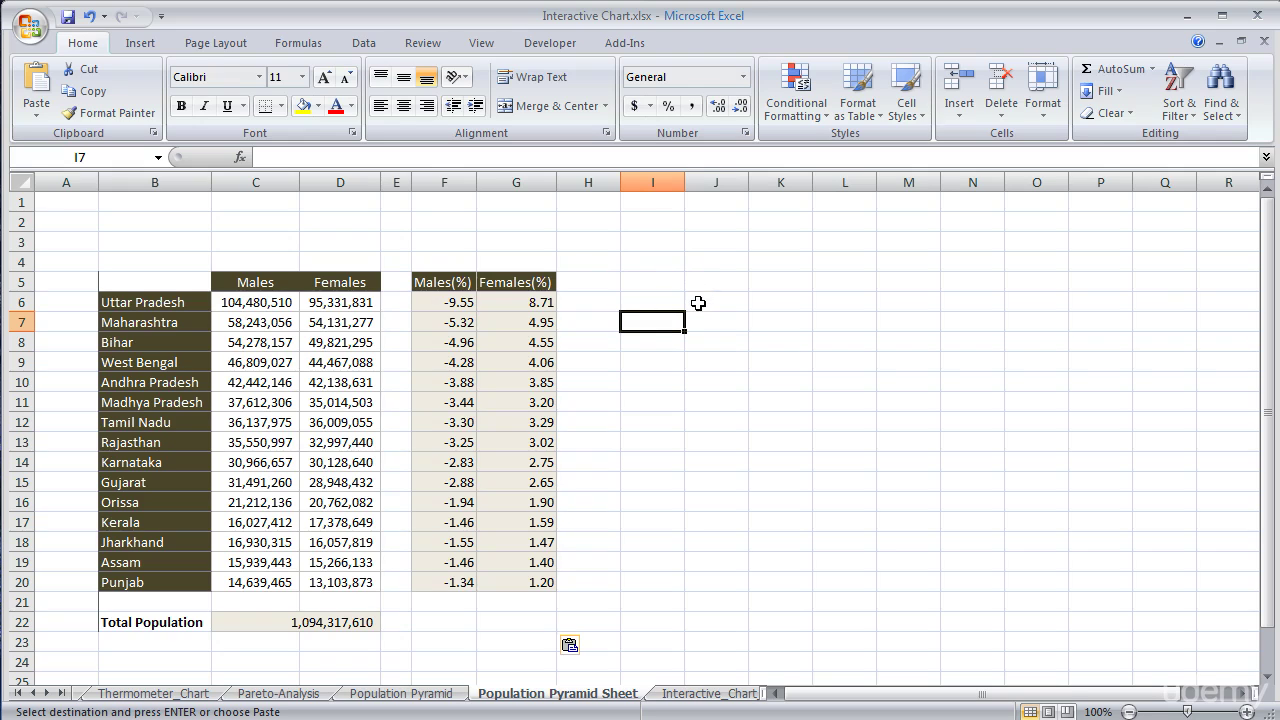
left_click(645, 299)
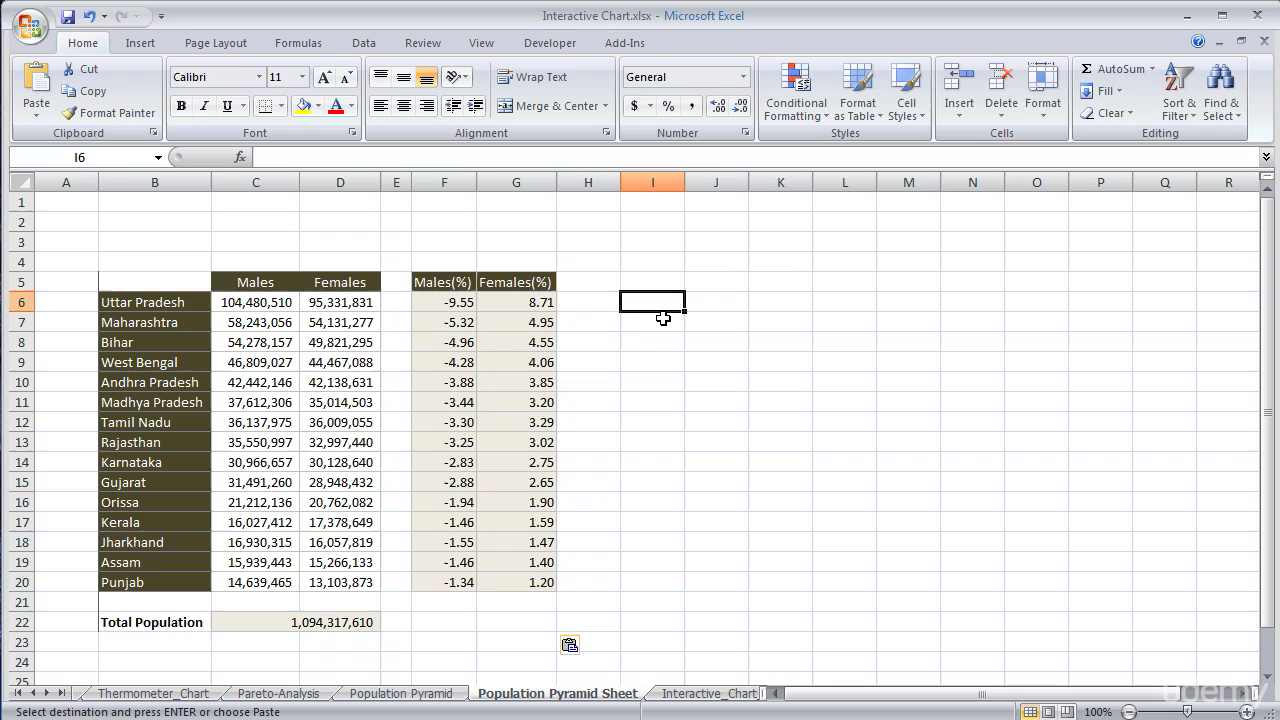
left_click(140, 43)
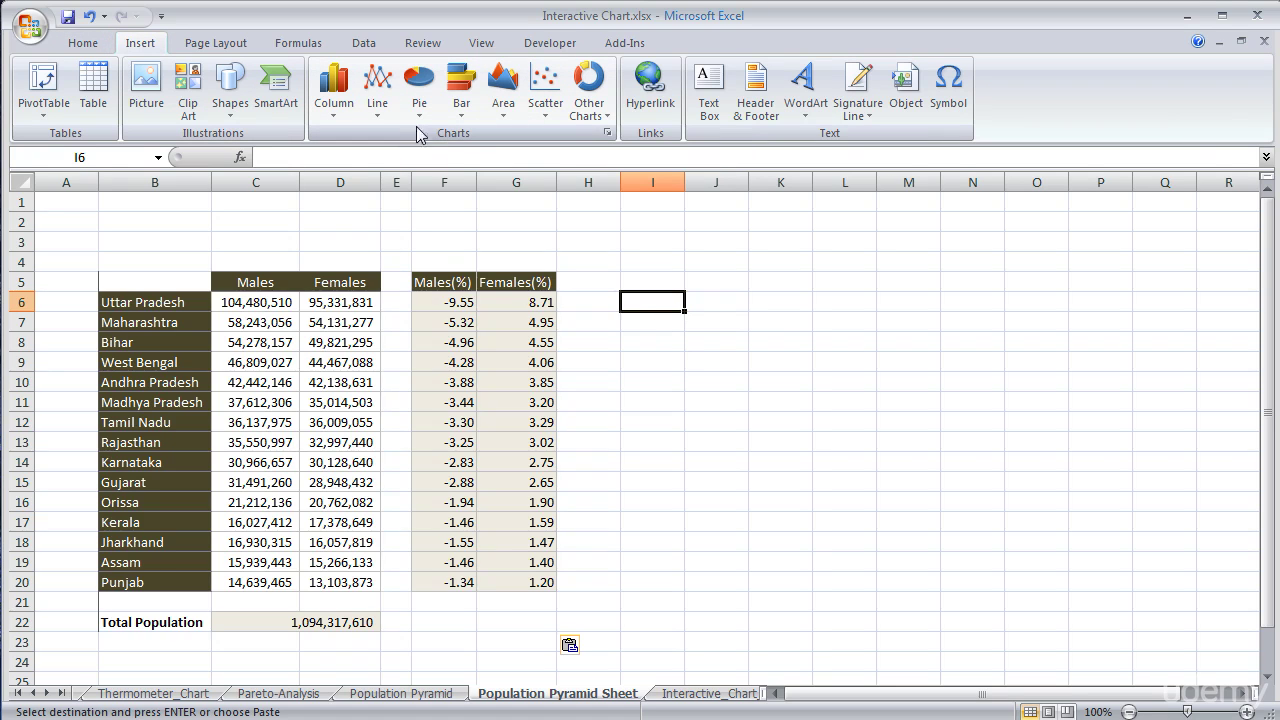
Step: Insert an empty 2-D stacked bar chart, then move it beside the percentage columns and enlarge it
left_click(463, 118)
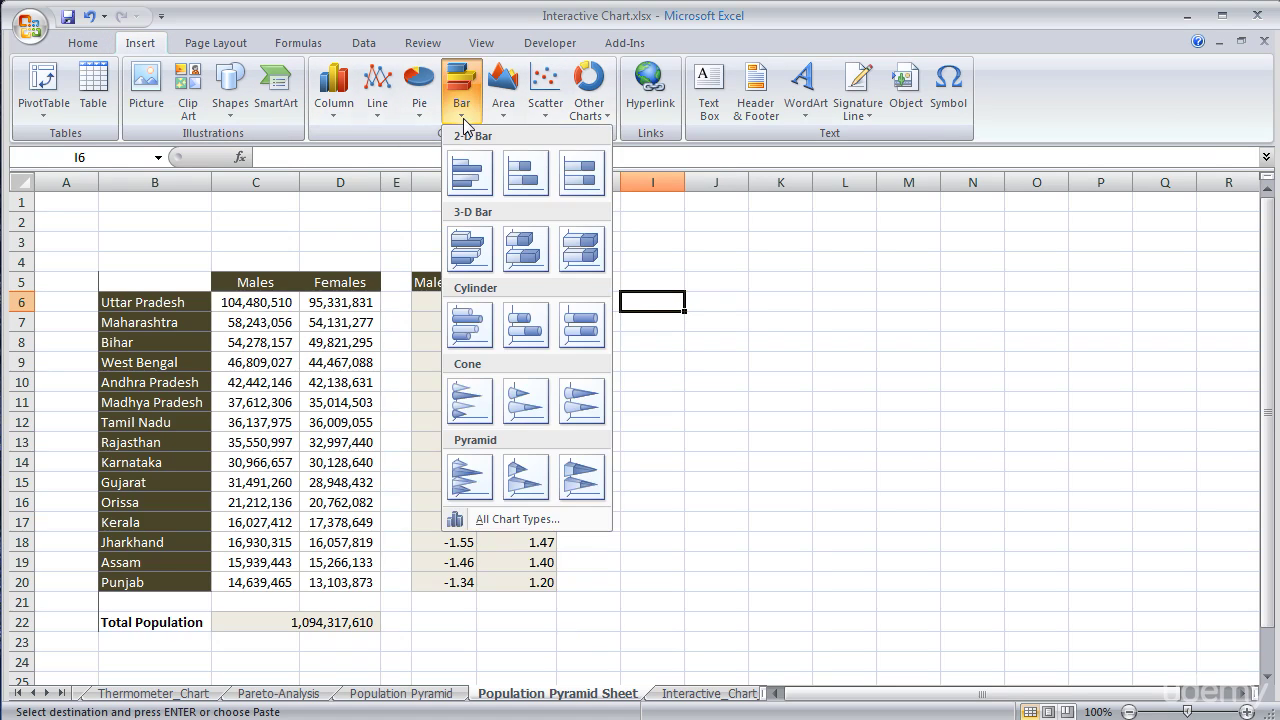
left_click(526, 172)
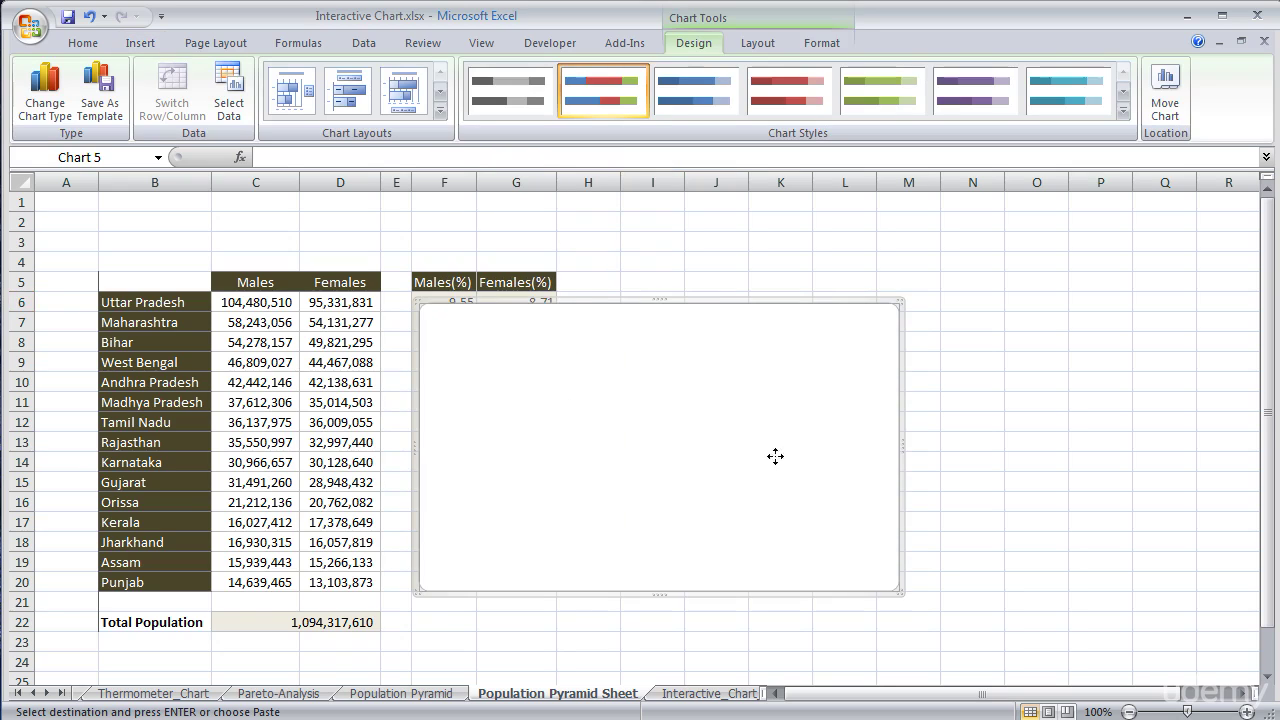
left_click_drag(746, 443, 900, 413)
left_click_drag(1049, 561, 1078, 590)
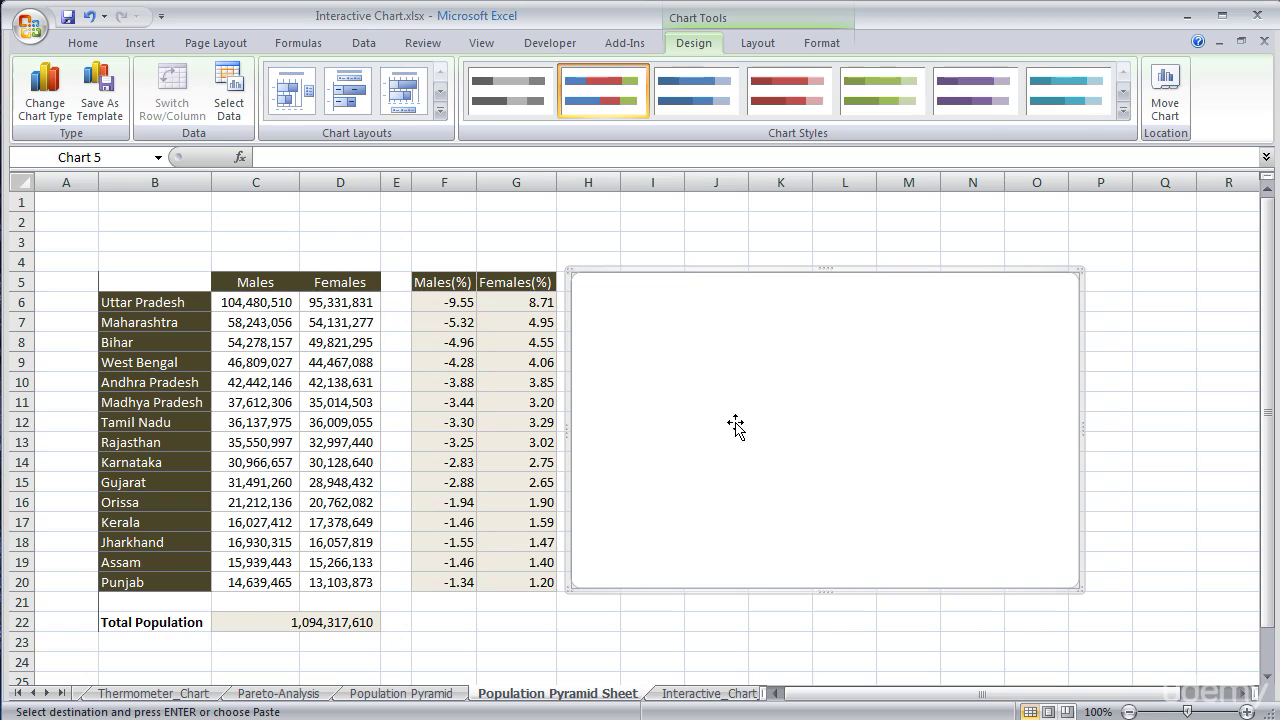
right_click(761, 397)
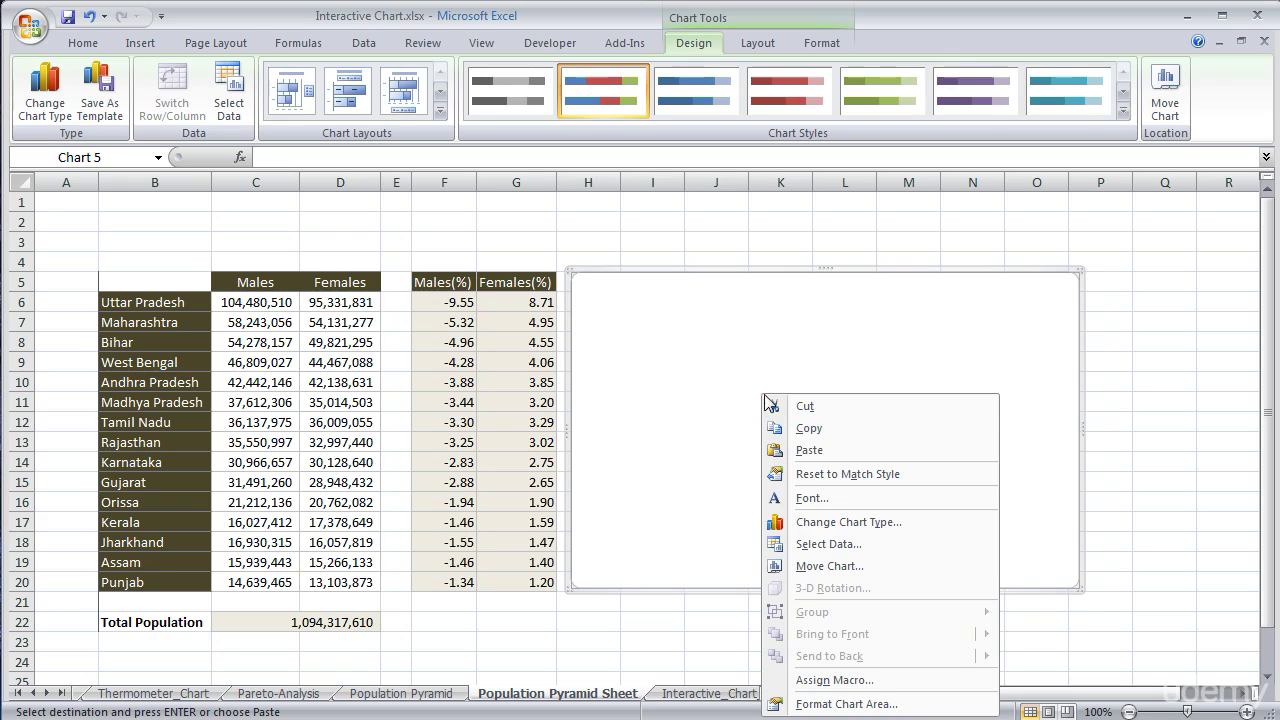
Step: Add a chart series named from F5 (Males(%)) with values F6:F20
left_click(810, 545)
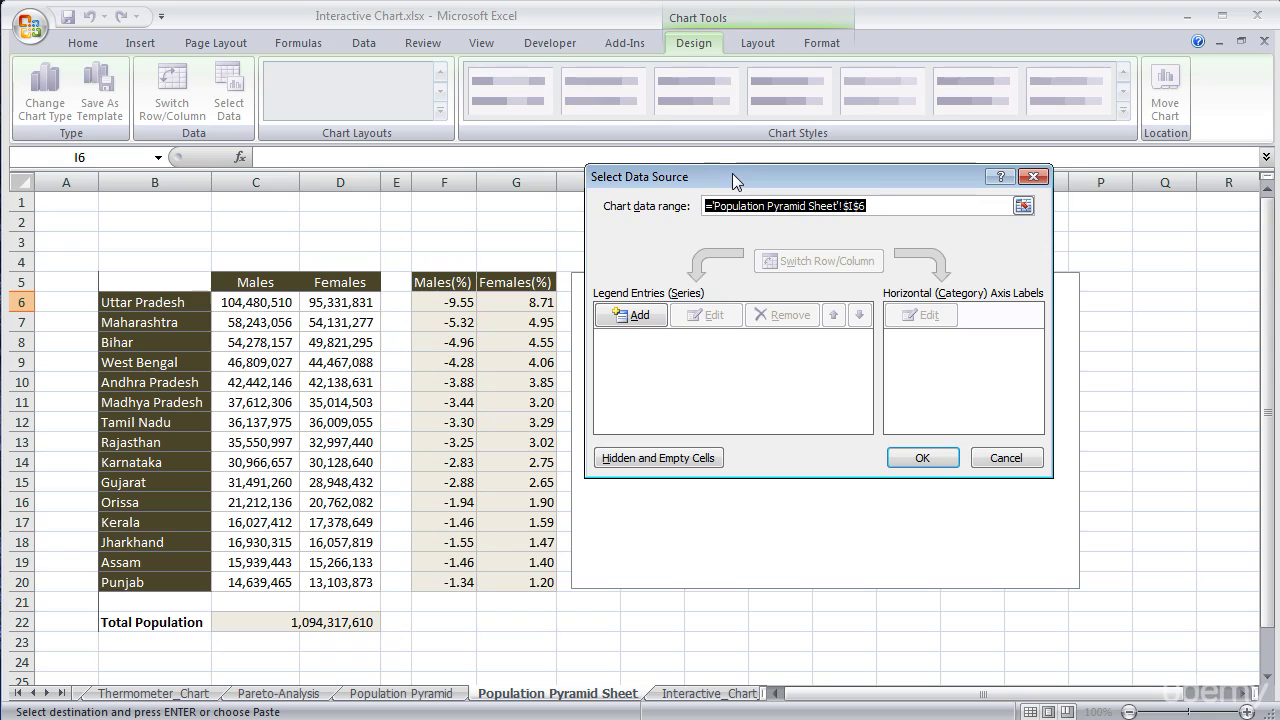
left_click(636, 316)
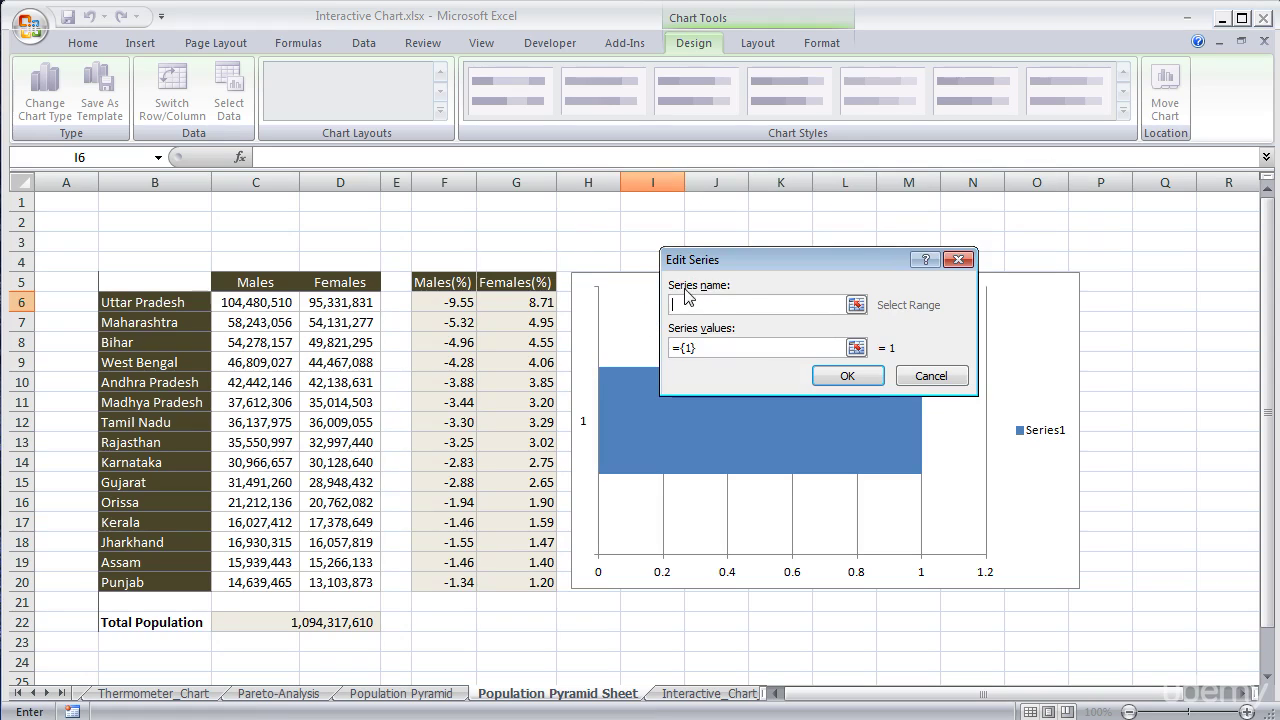
left_click(856, 305)
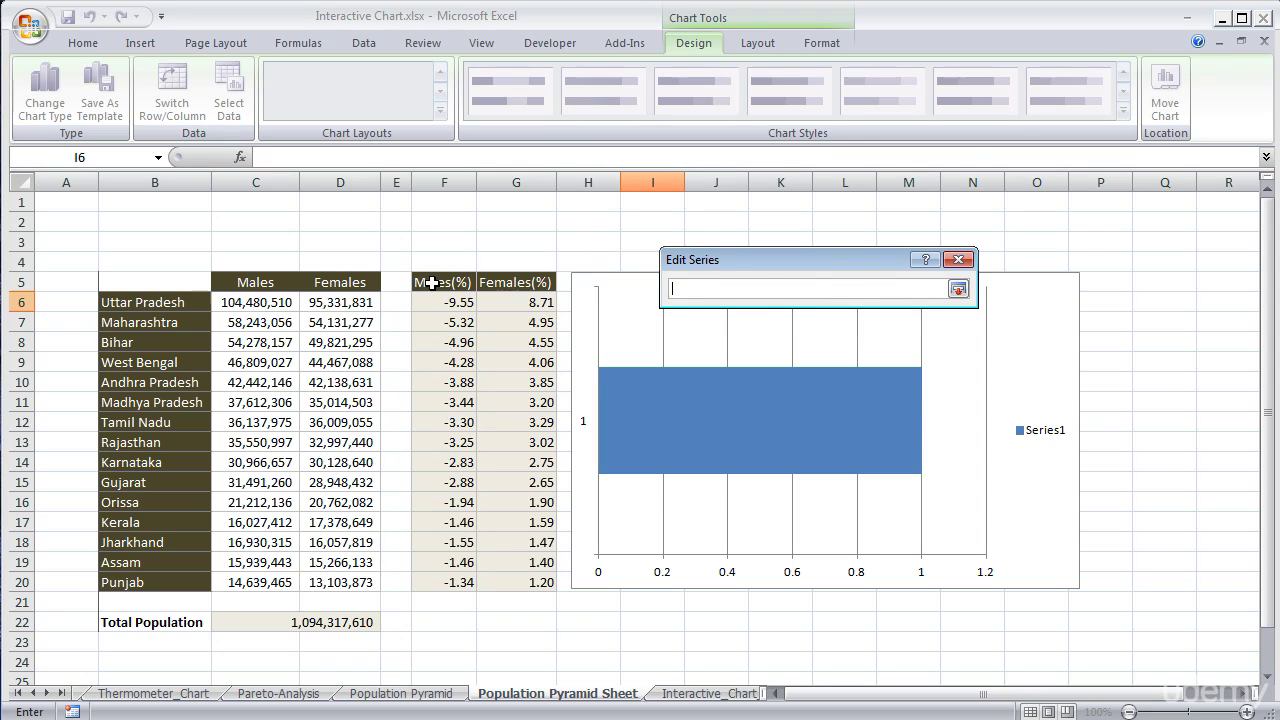
left_click(443, 282)
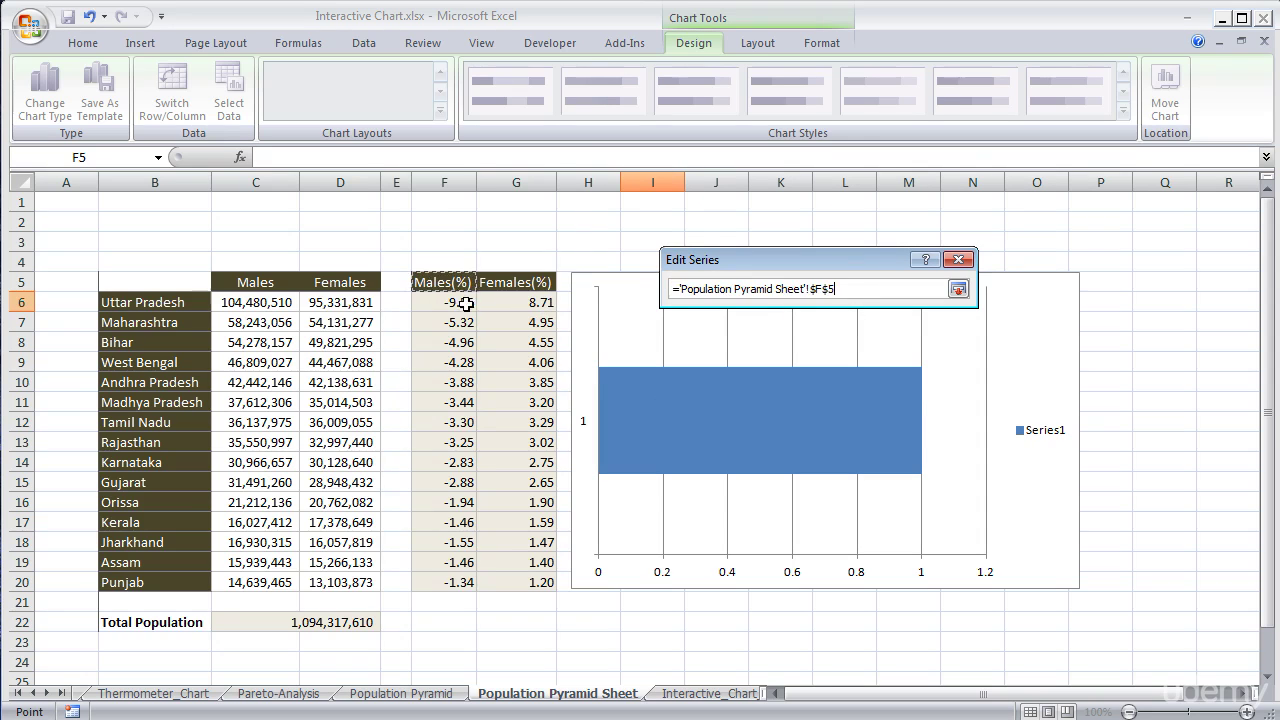
left_click(960, 291)
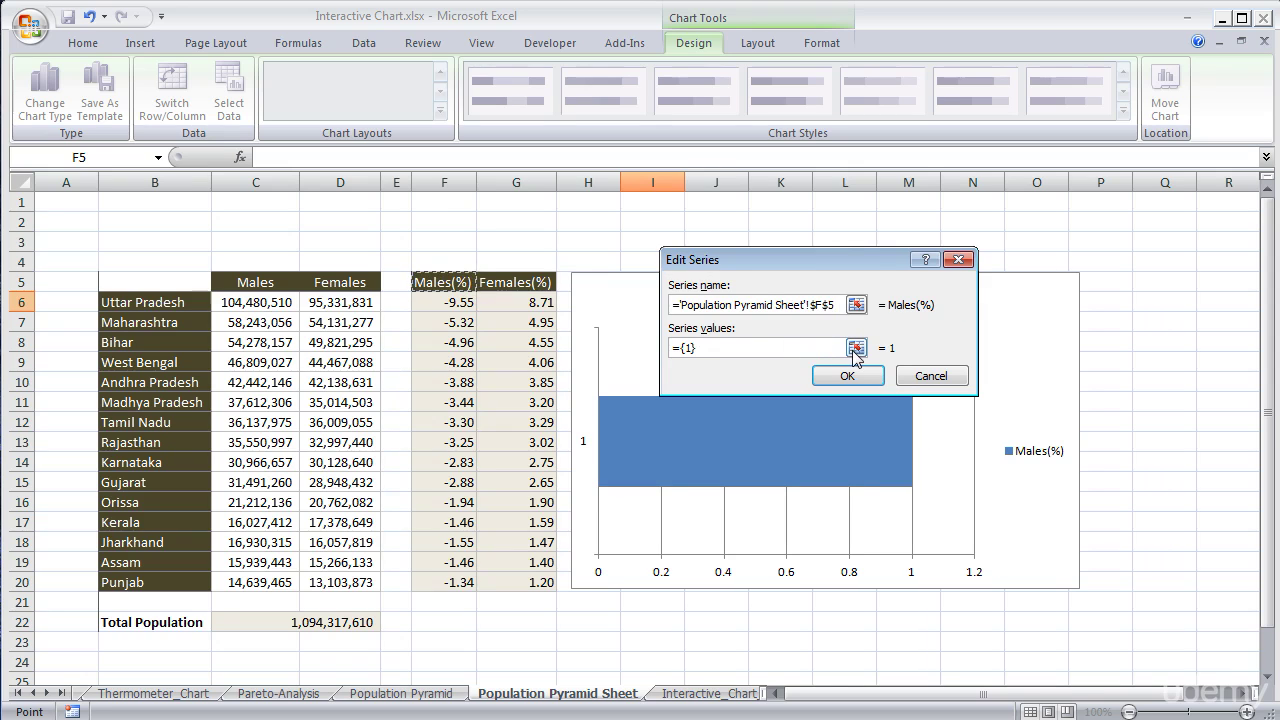
left_click(856, 347)
left_click_drag(456, 303, 450, 582)
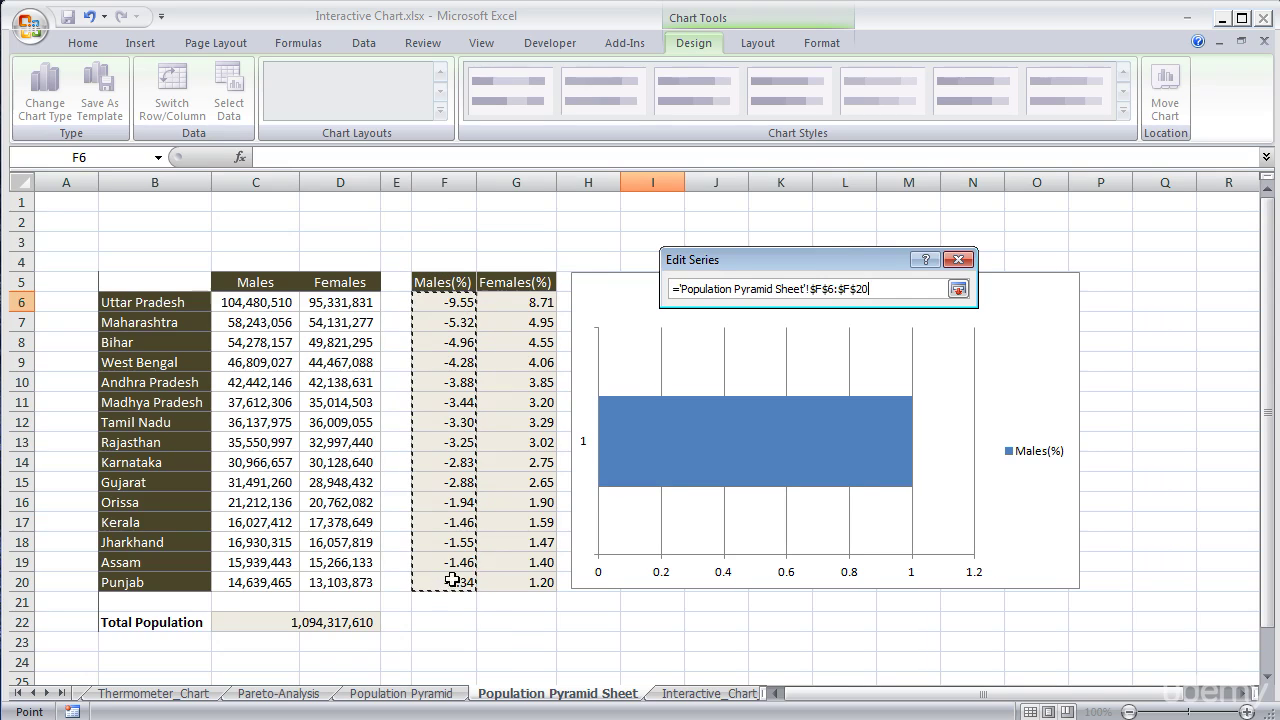
left_click(958, 290)
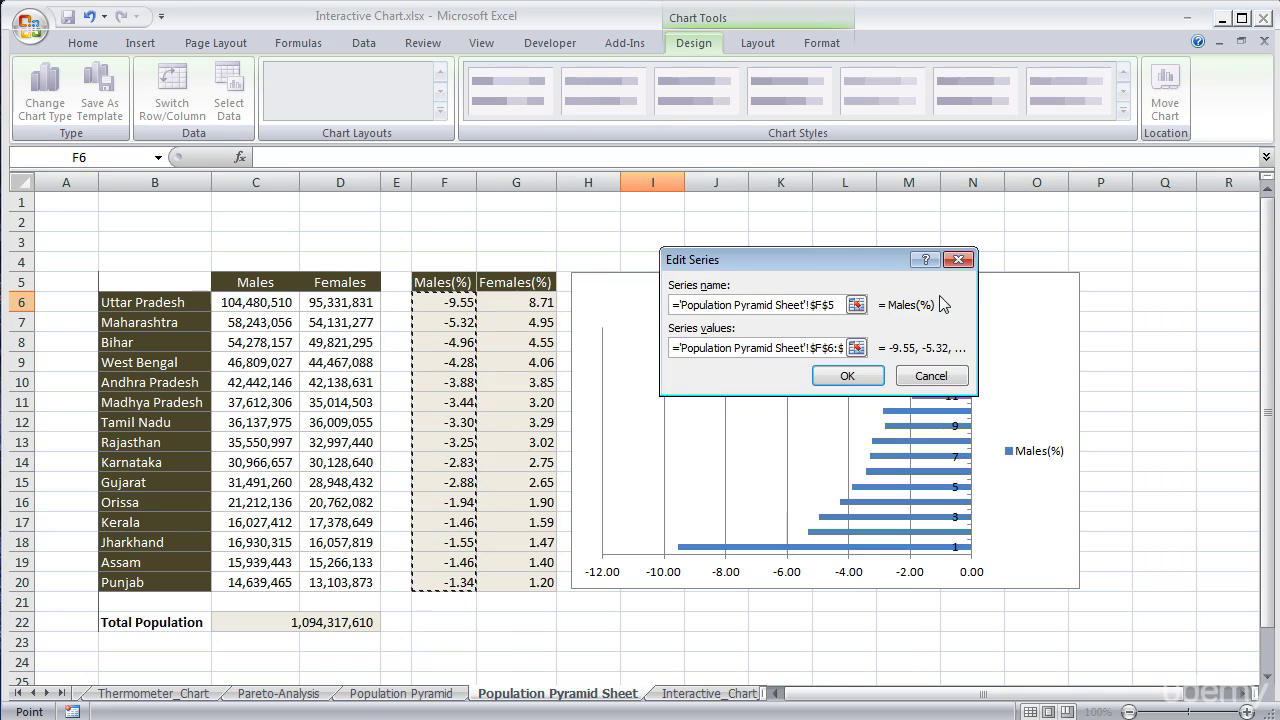
left_click(849, 376)
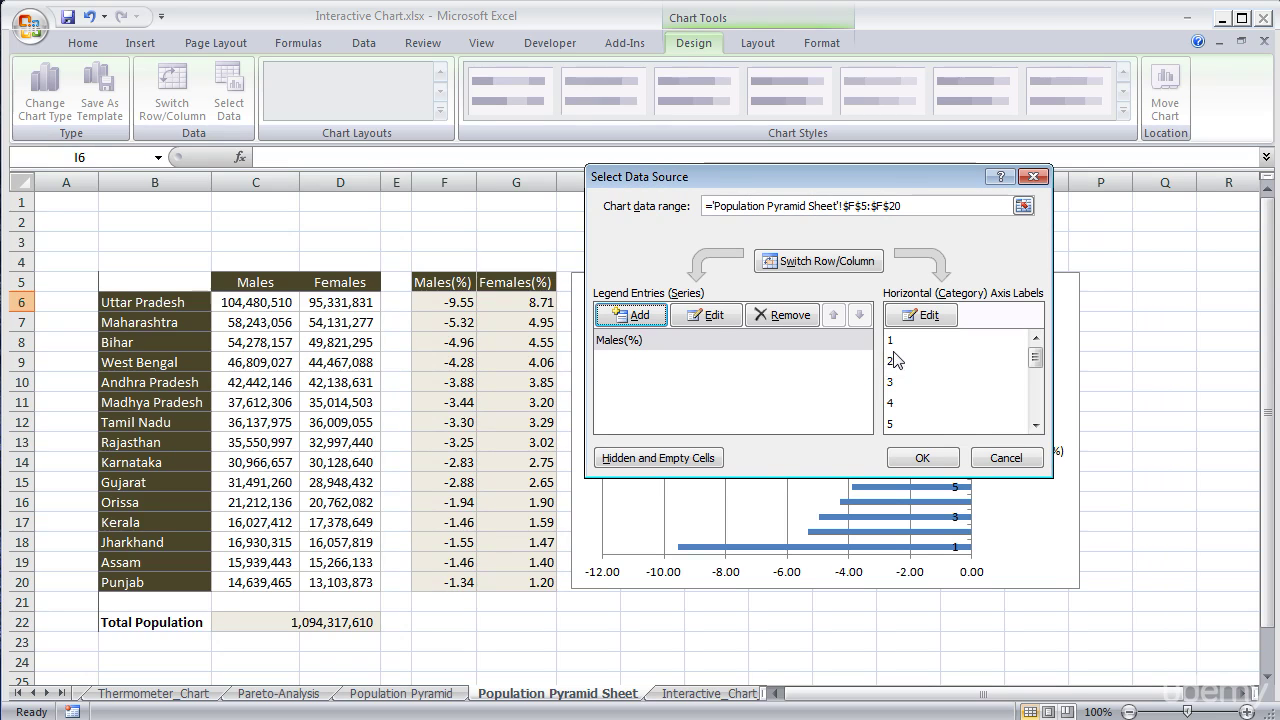
Step: Set the category axis labels to the state names in B6:B20
left_click(920, 316)
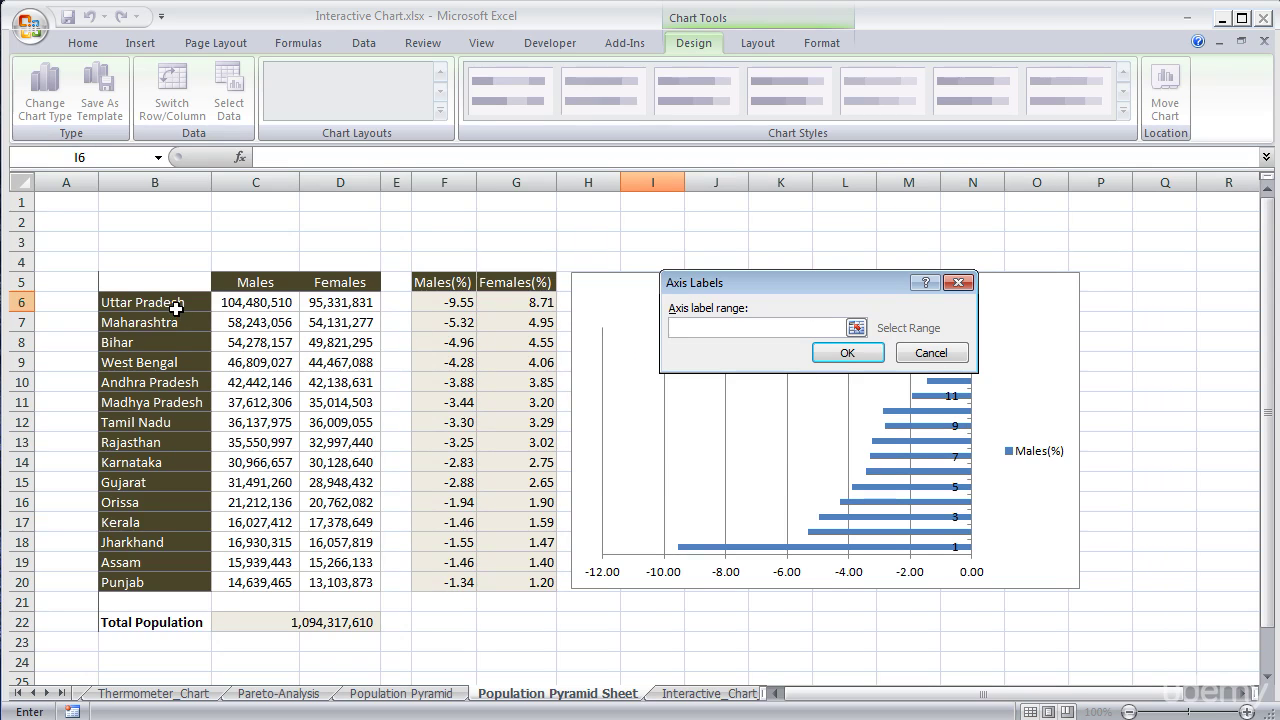
left_click_drag(176, 307, 162, 582)
left_click(826, 355)
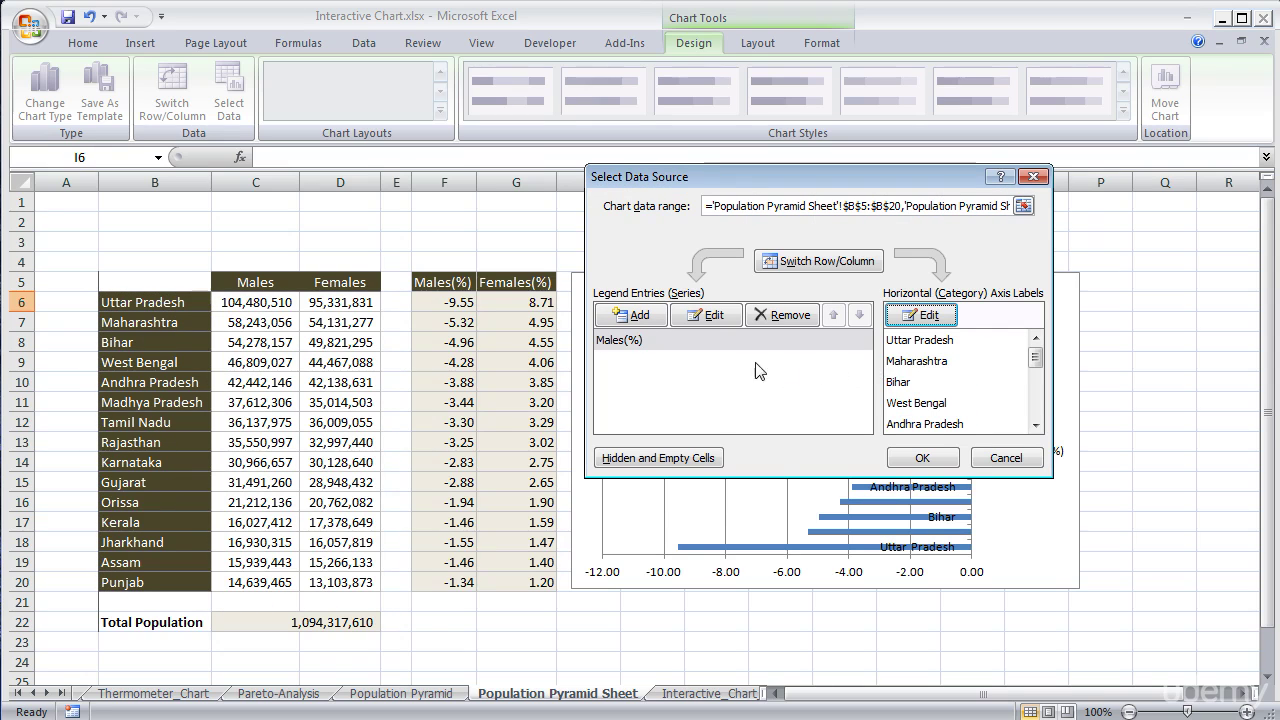
Step: Add a Females(%) series named from G5 with values G6:G20
left_click(636, 318)
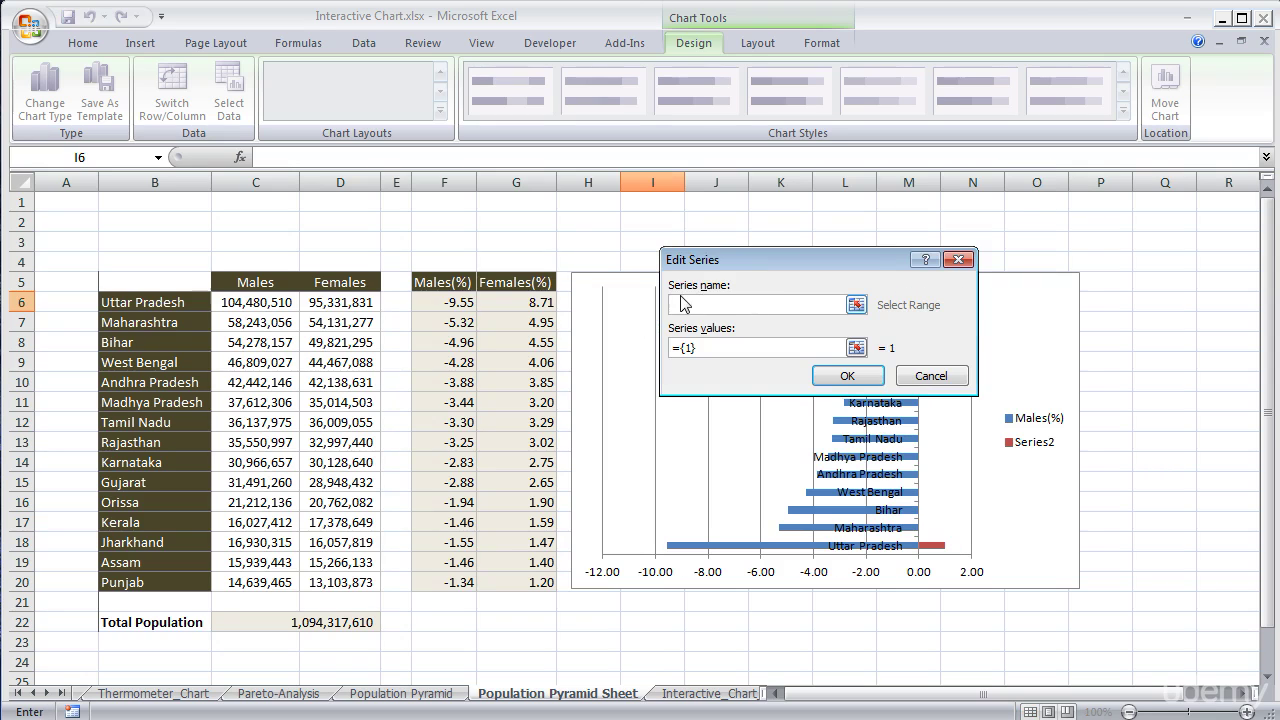
left_click(516, 283)
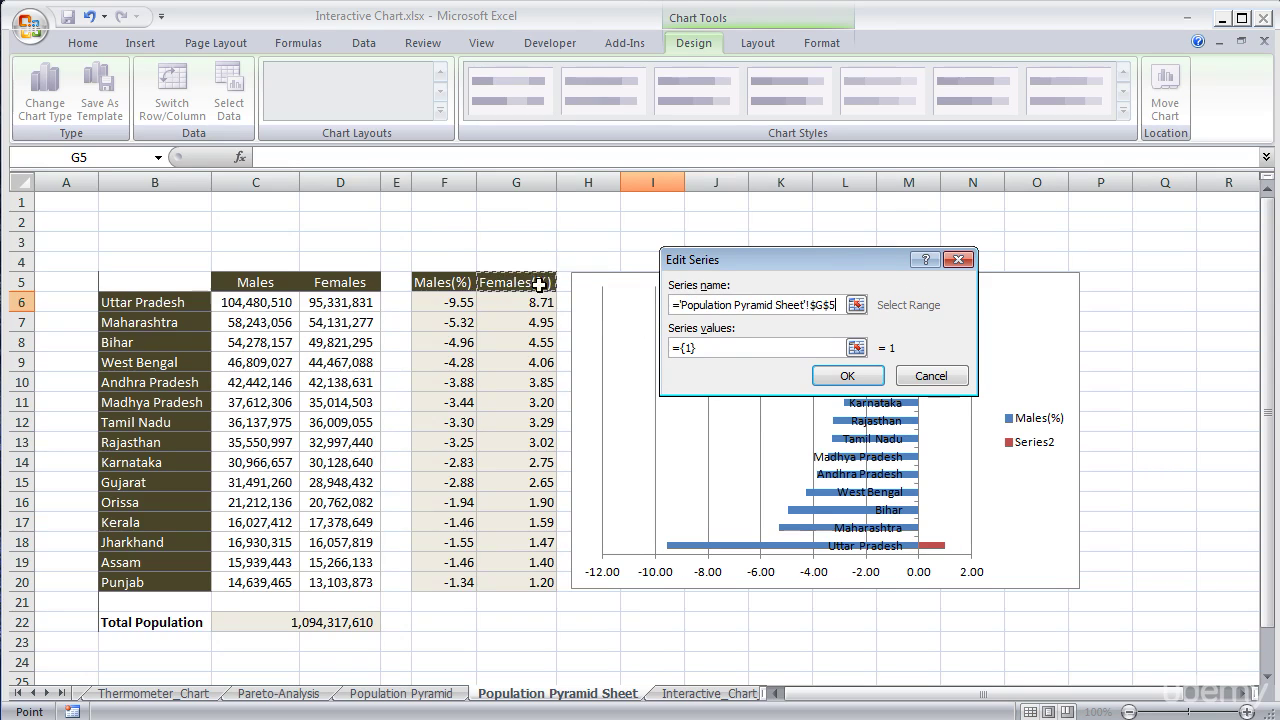
key("Tab")
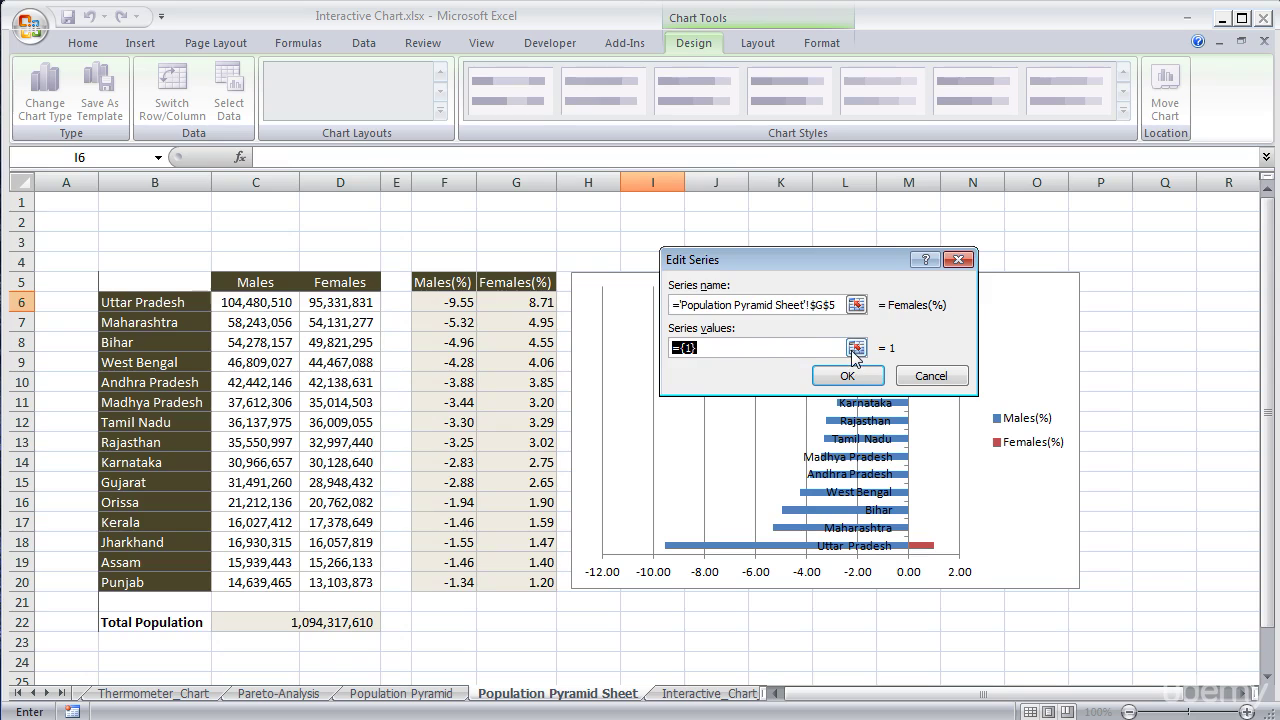
left_click_drag(495, 302, 527, 581)
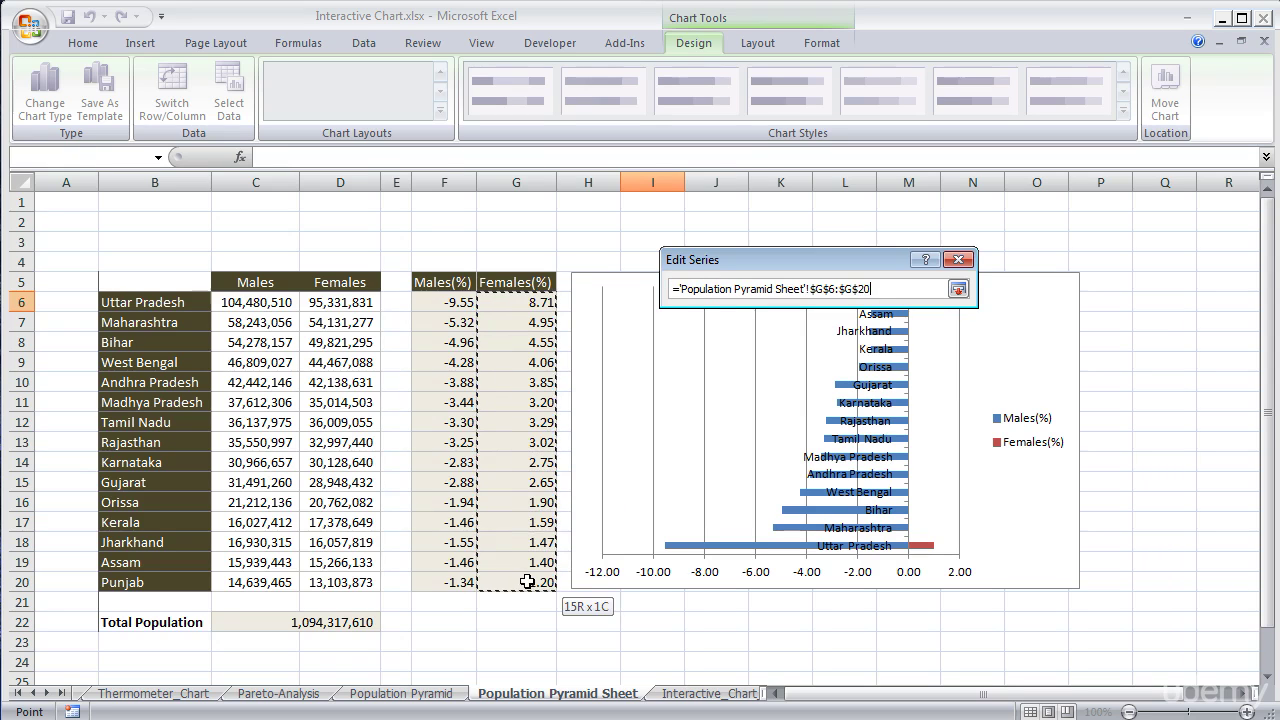
left_click(828, 380)
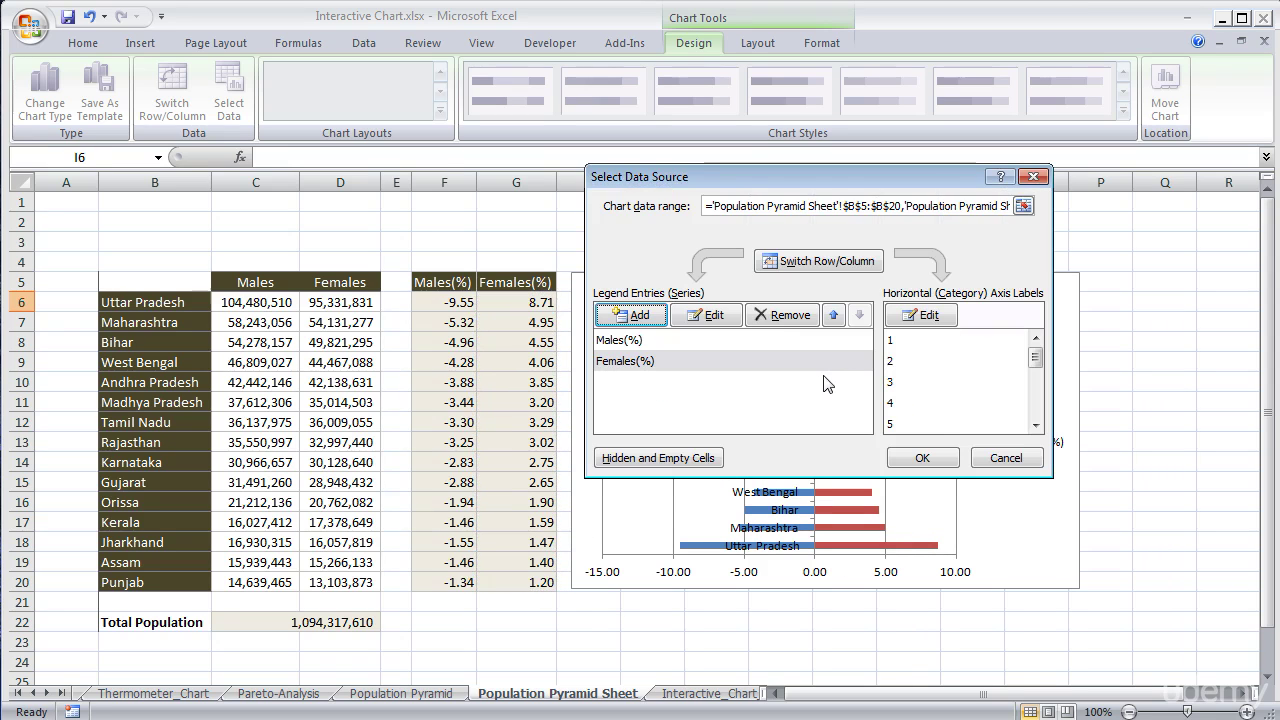
Step: Reapply B6:B20 as the axis labels and apply the data changes to the chart
left_click(928, 318)
left_click_drag(180, 302, 196, 580)
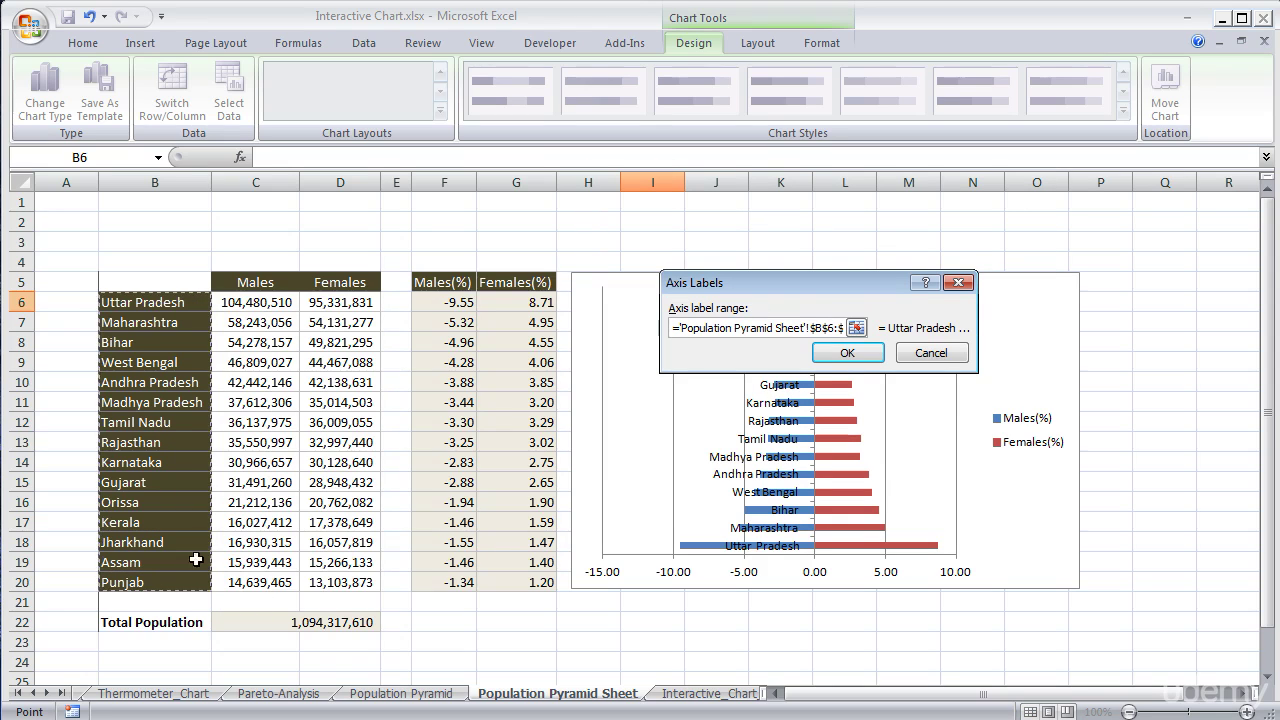
left_click(845, 352)
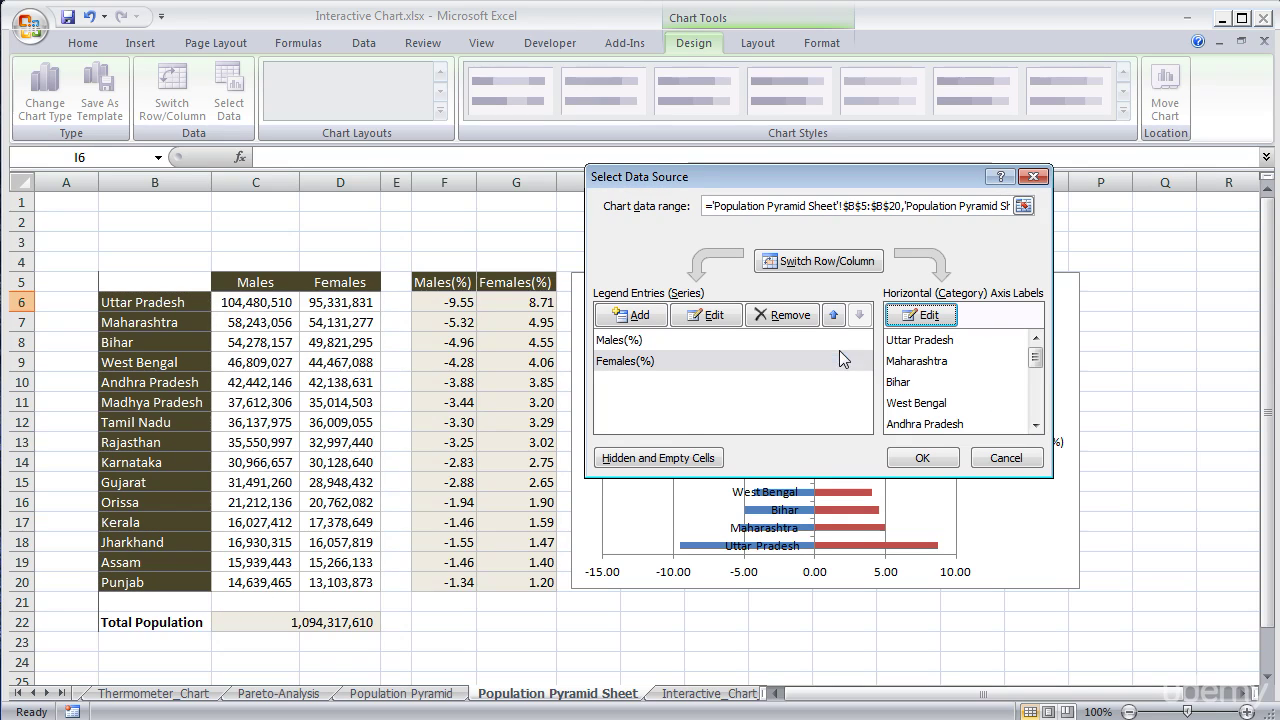
left_click(922, 459)
left_click(852, 642)
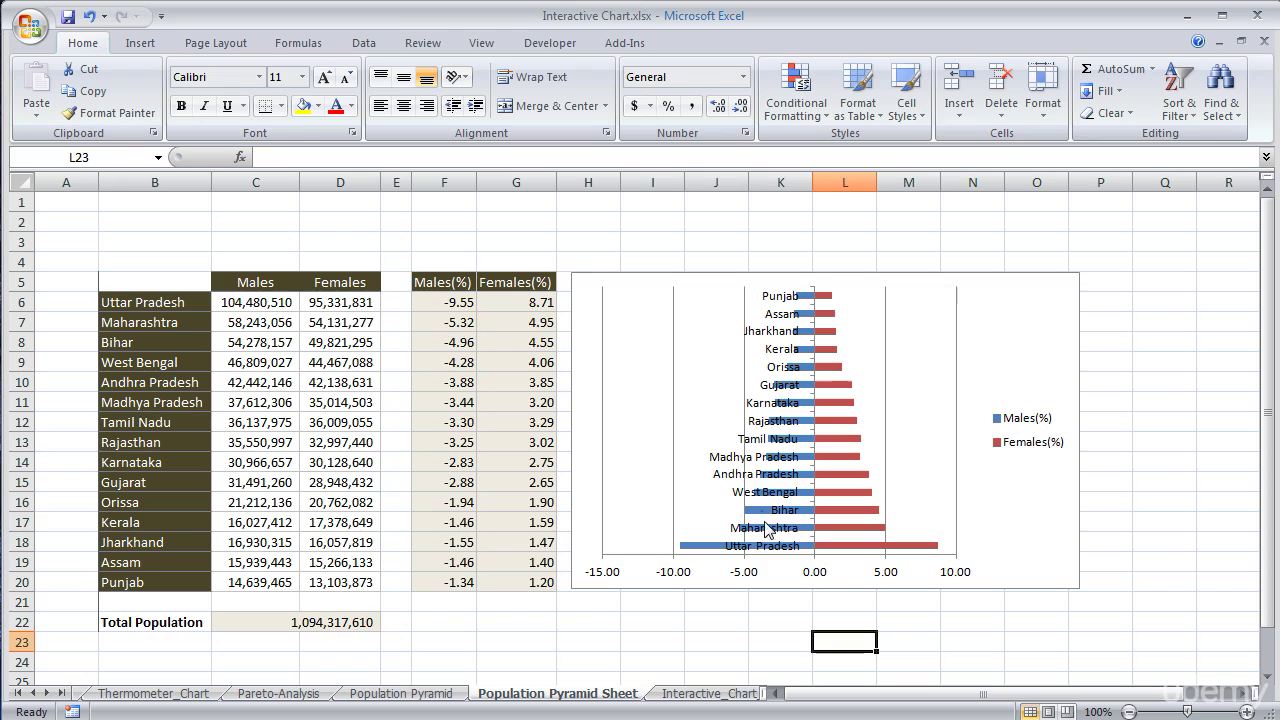
Step: Set the vertical axis label position to Low in Format Axis
left_click(770, 338)
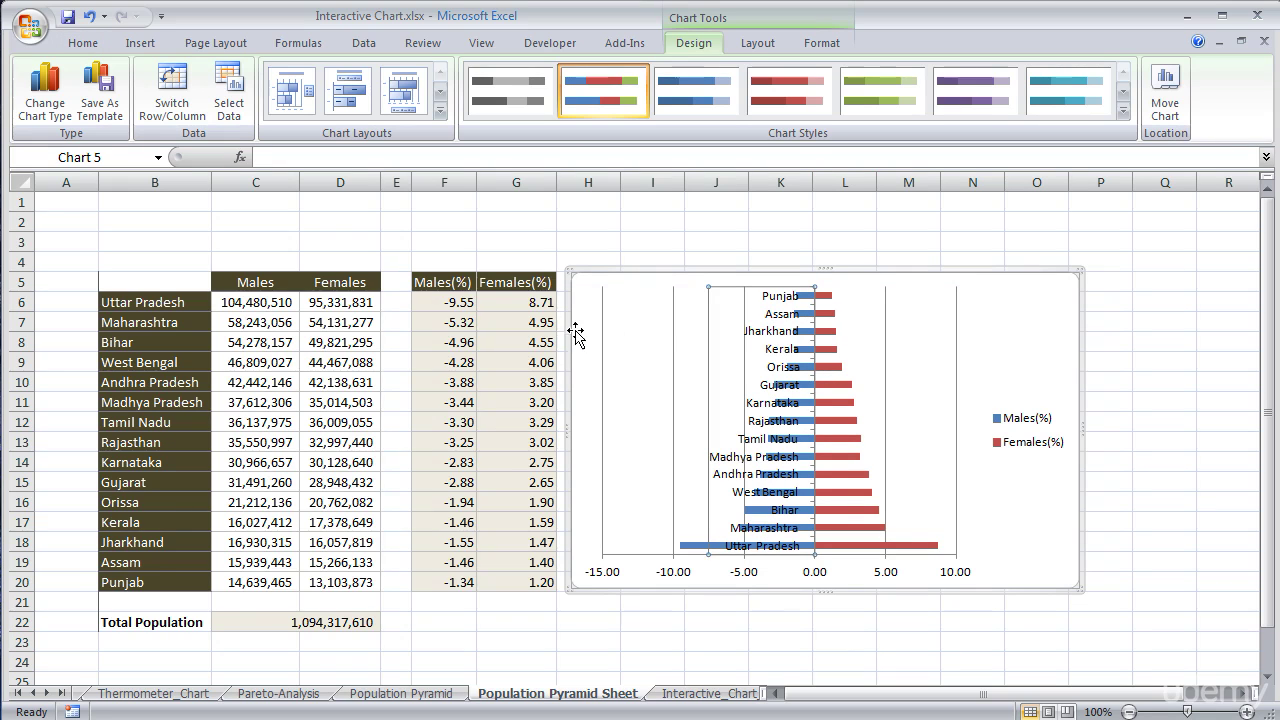
right_click(776, 299)
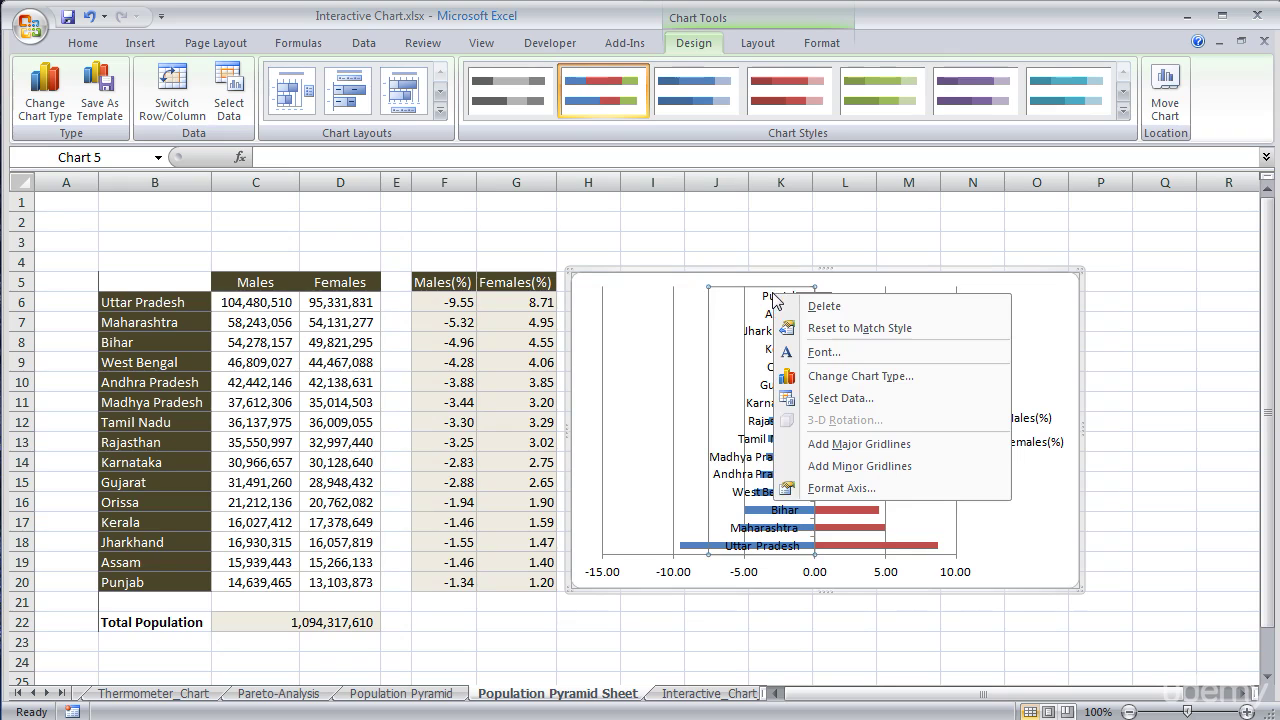
left_click(827, 492)
left_click_drag(325, 119, 305, 120)
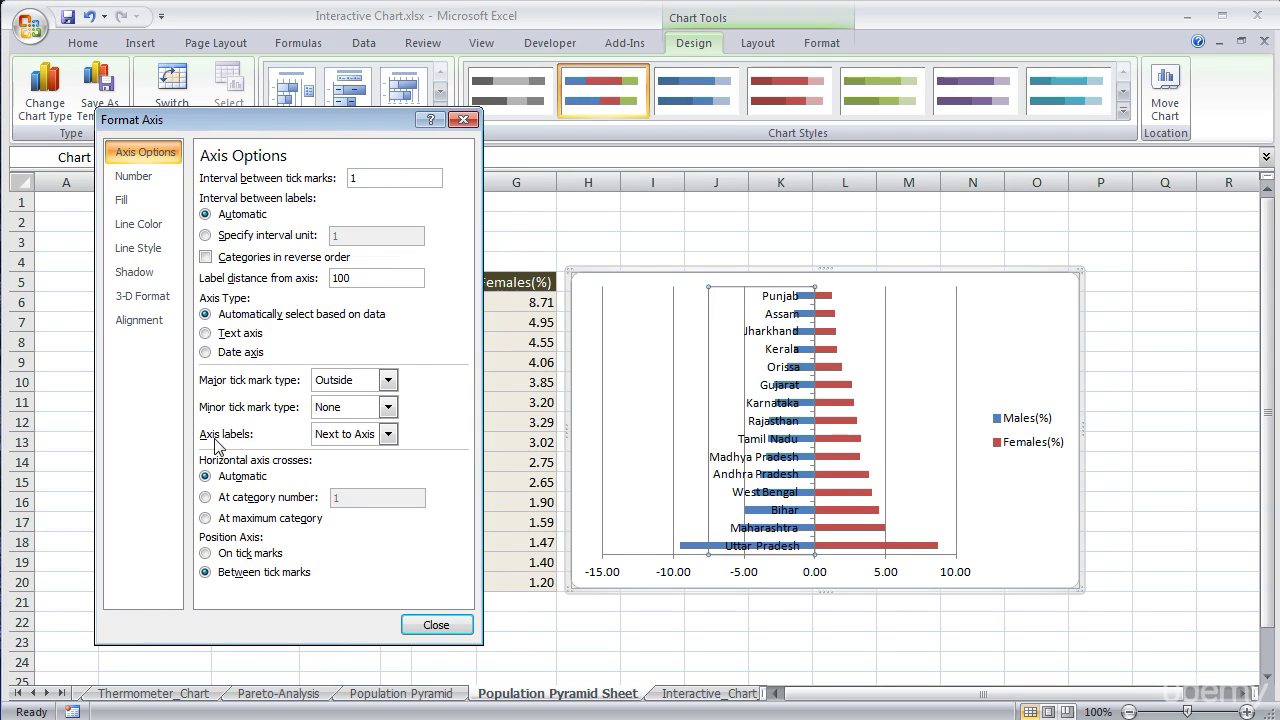
left_click(388, 434)
left_click(370, 489)
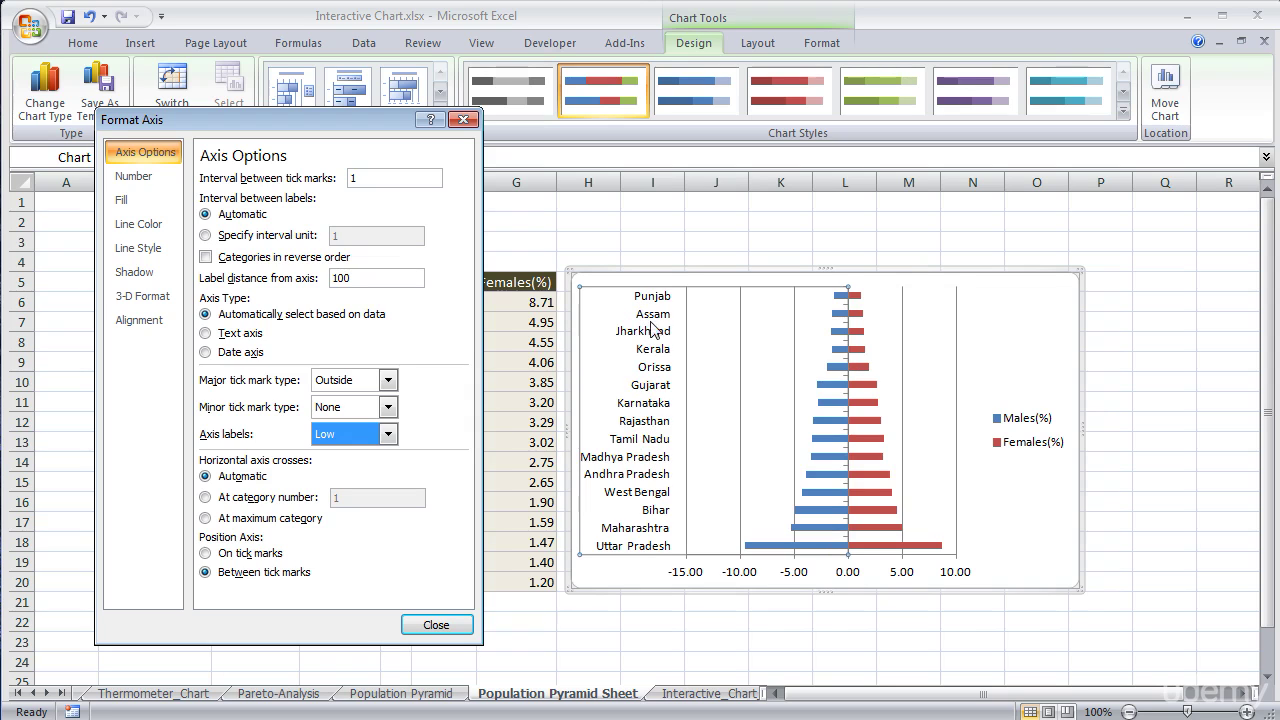
left_click(463, 624)
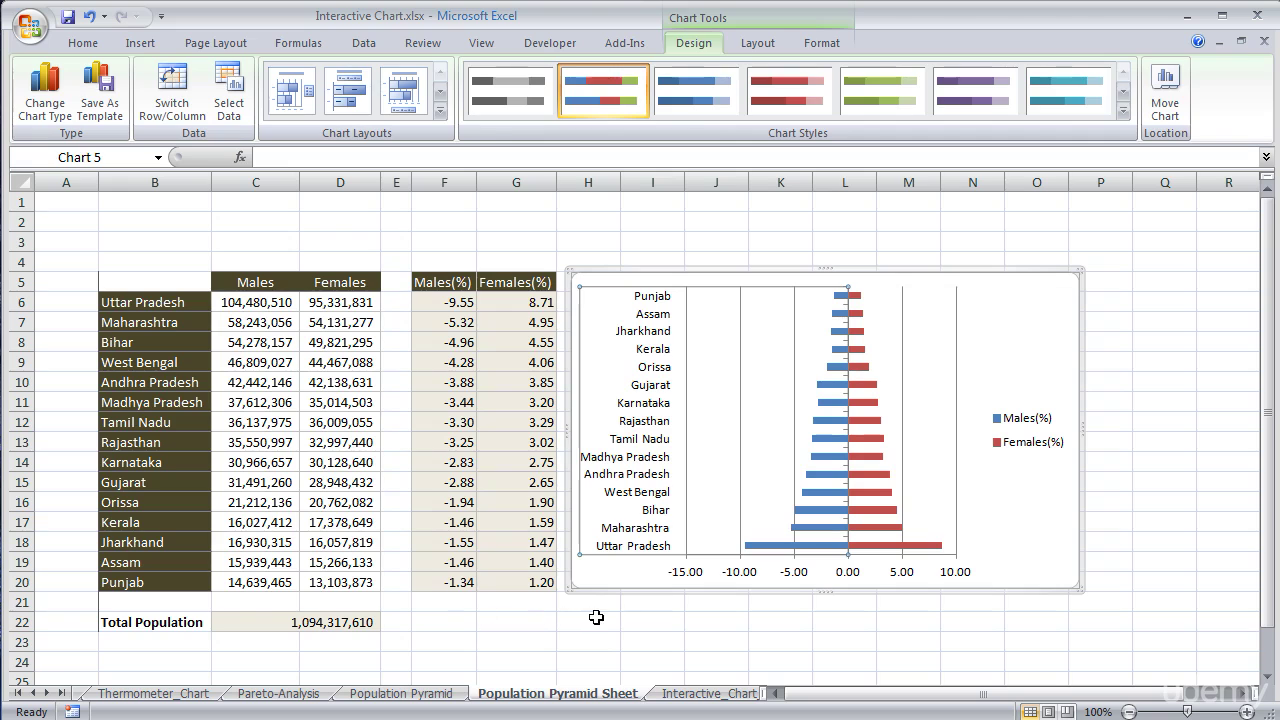
left_click(594, 619)
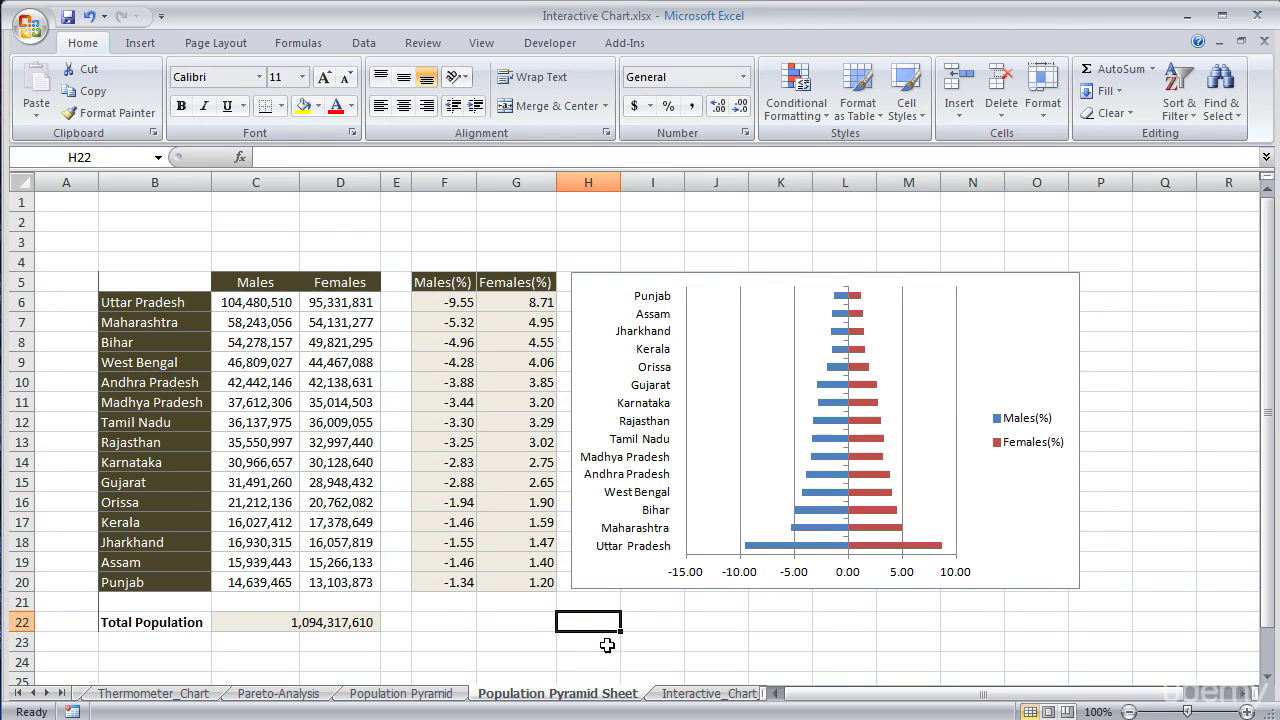
Step: Compare with the finished Population Pyramid sheet's chart, then select this chart's horizontal axis
left_click(449, 693)
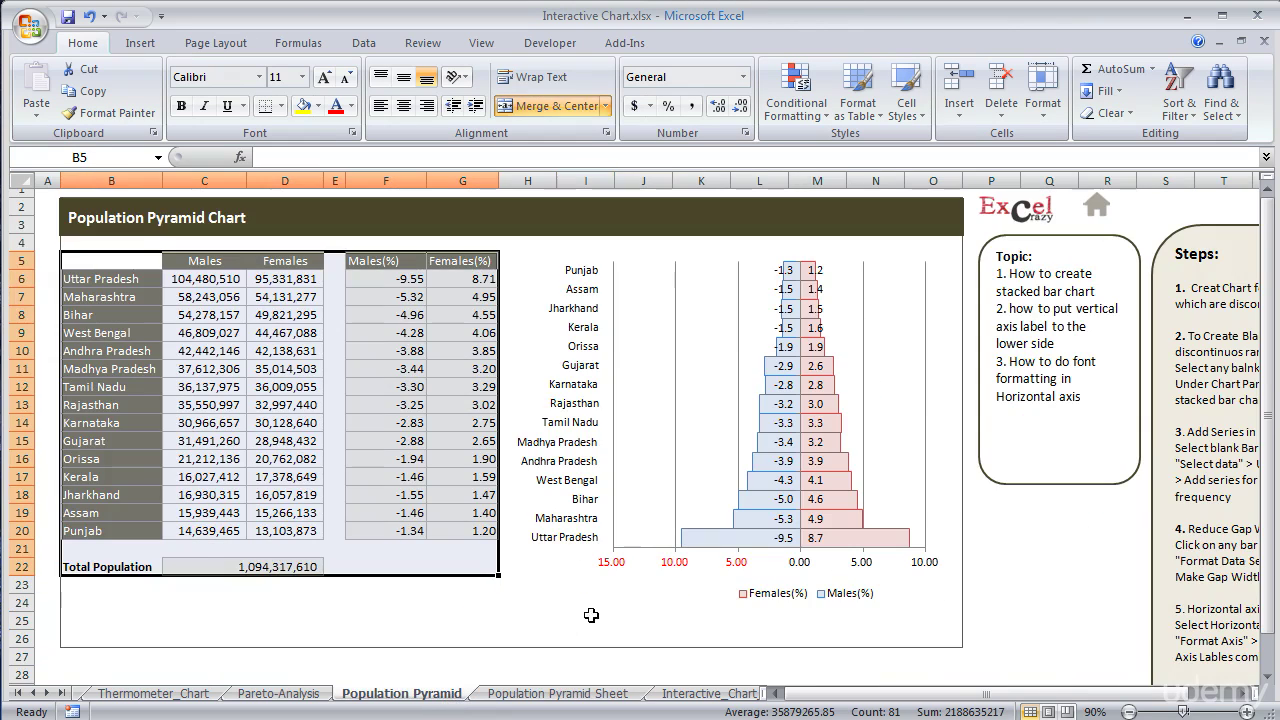
left_click(679, 567)
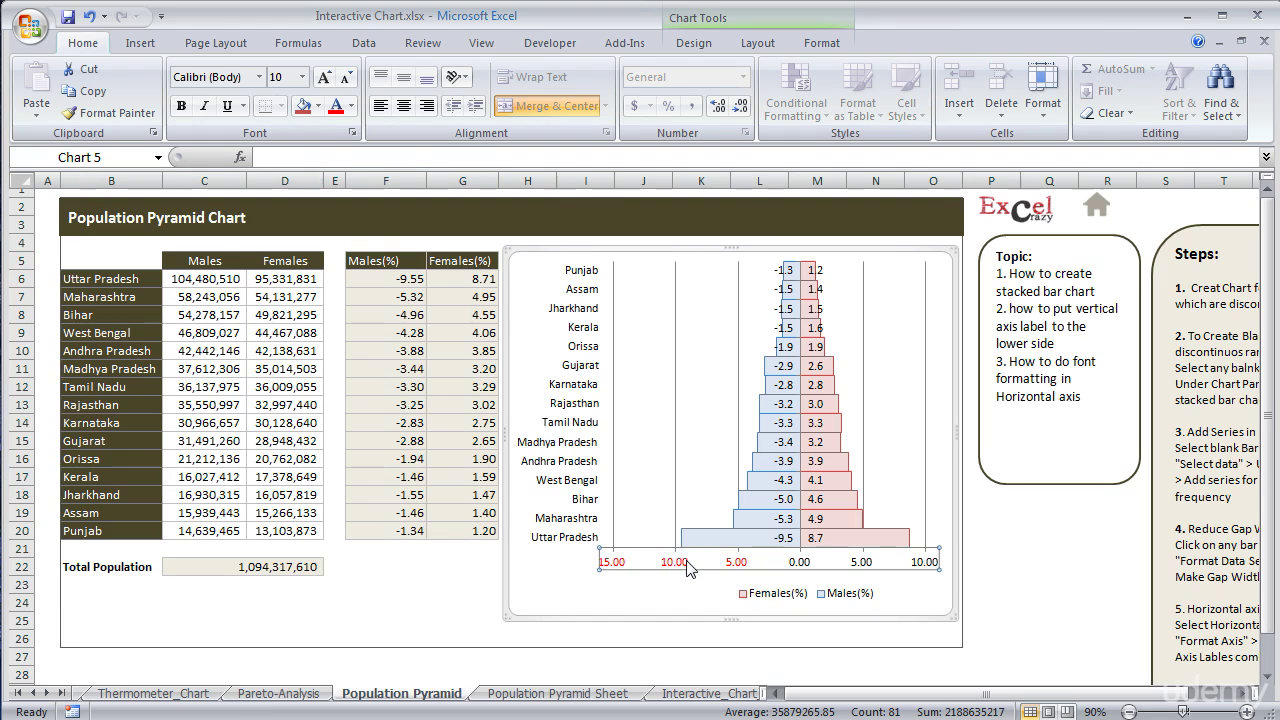
left_click(566, 590)
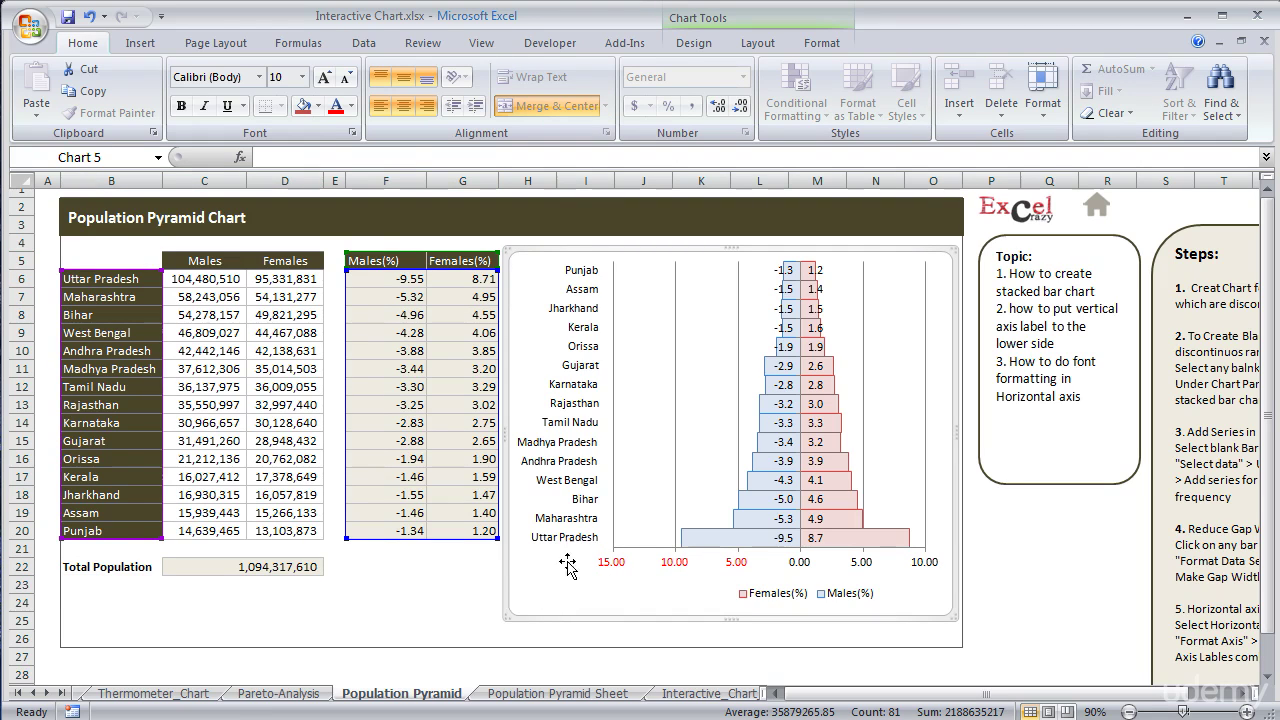
left_click(466, 583)
left_click(520, 694)
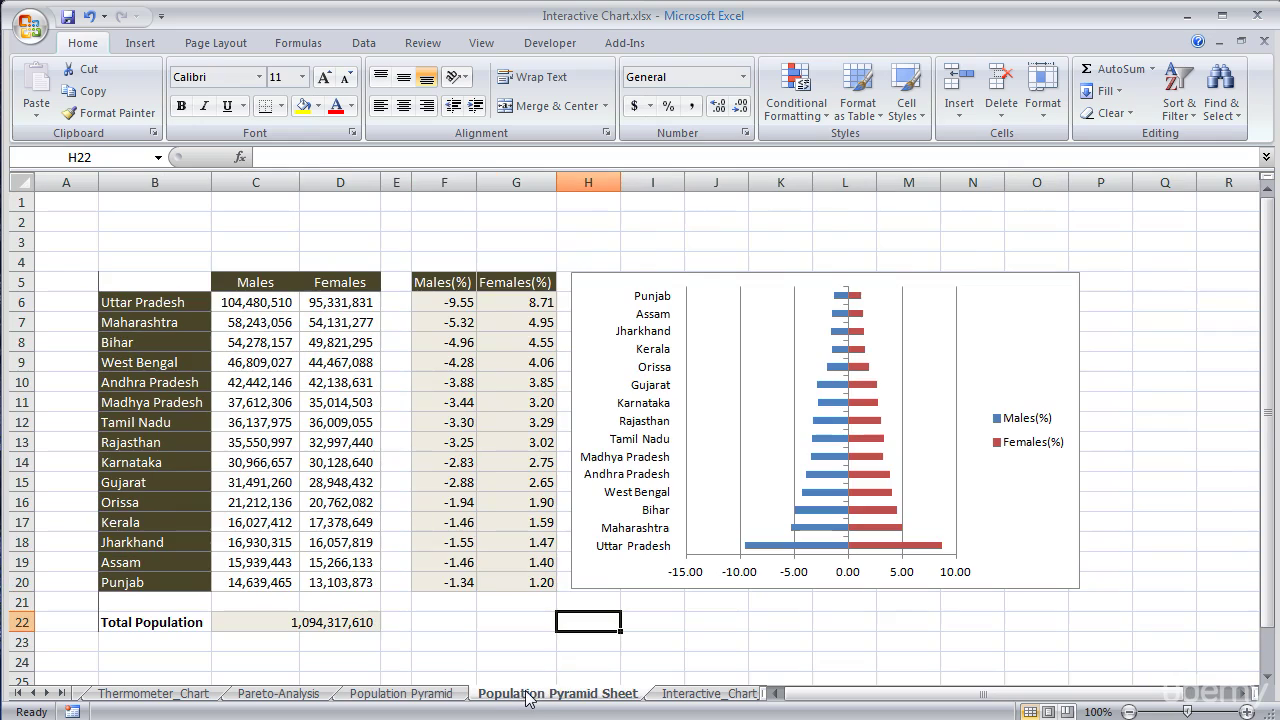
left_click(746, 576)
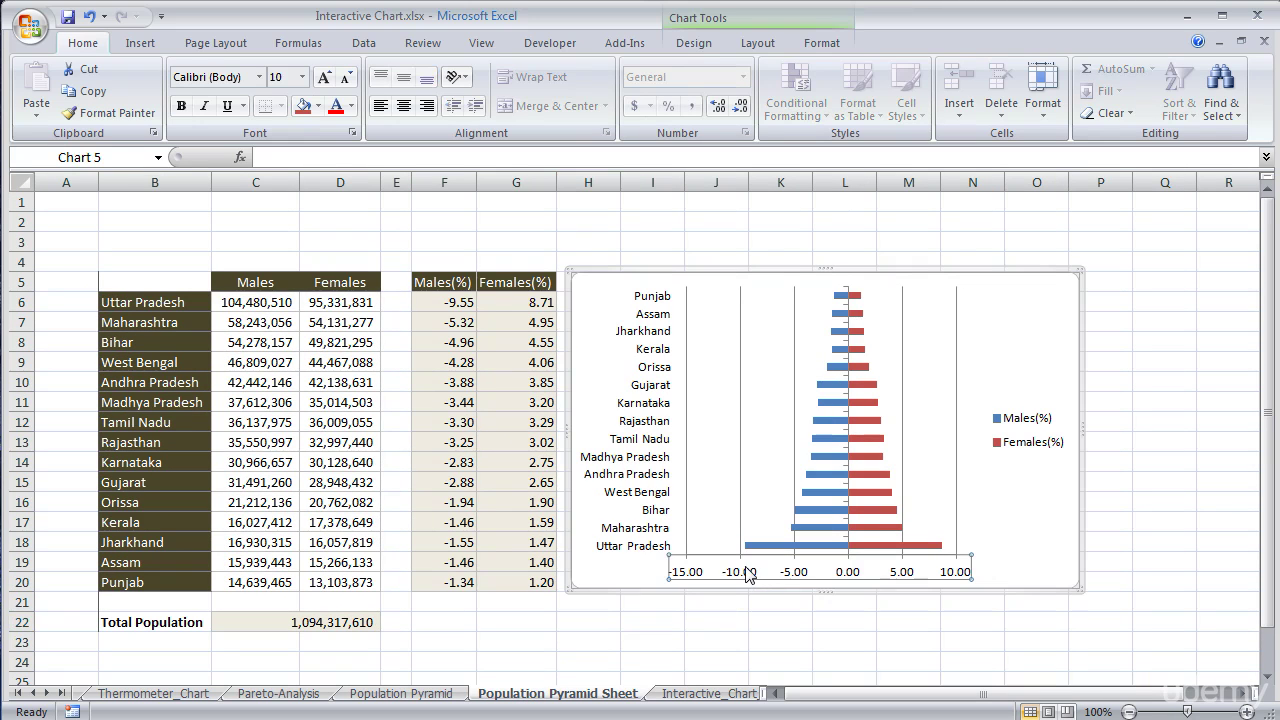
Step: Give the horizontal axis the red 1234.00 negative-number format (0.00;[Red]0.00)
right_click(746, 573)
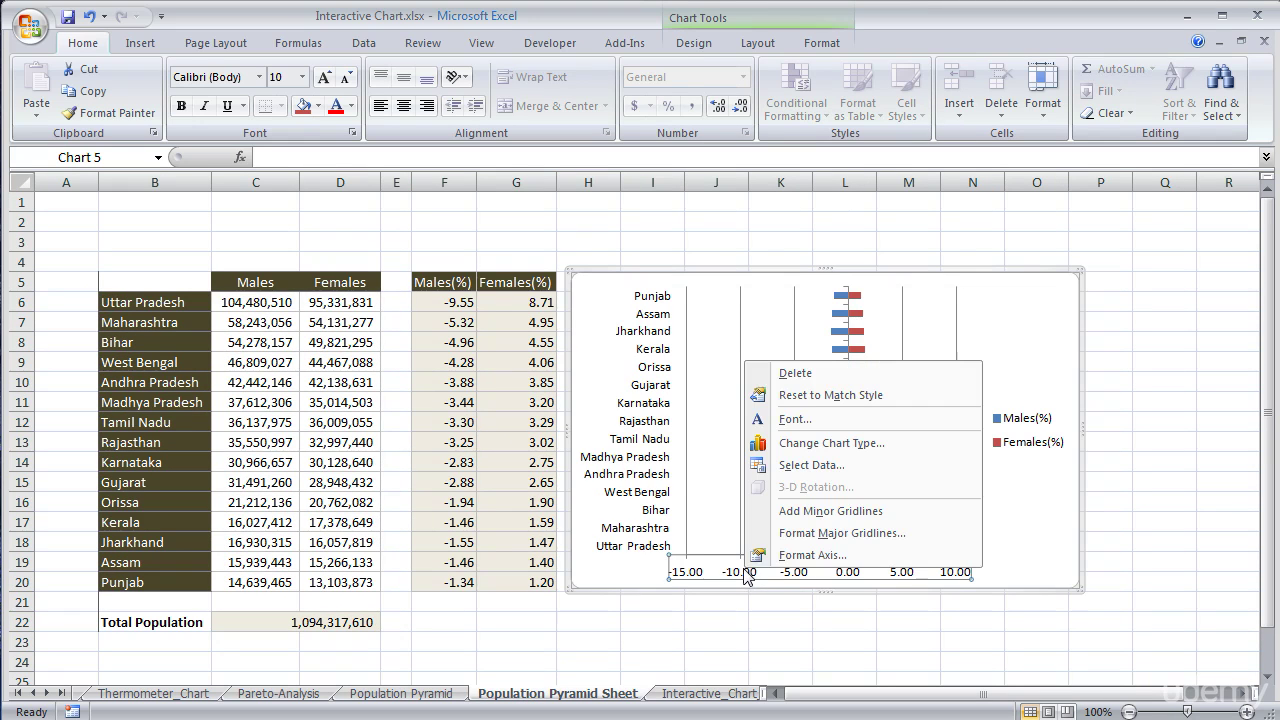
left_click(800, 555)
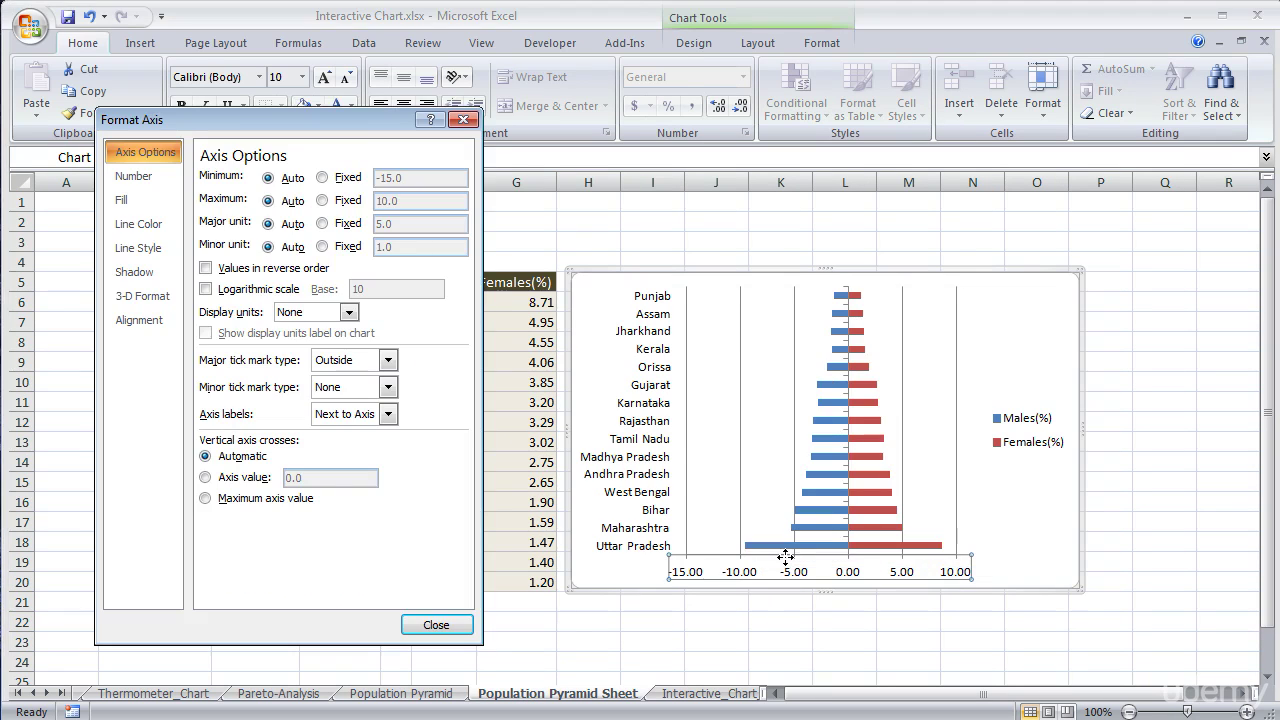
left_click(146, 178)
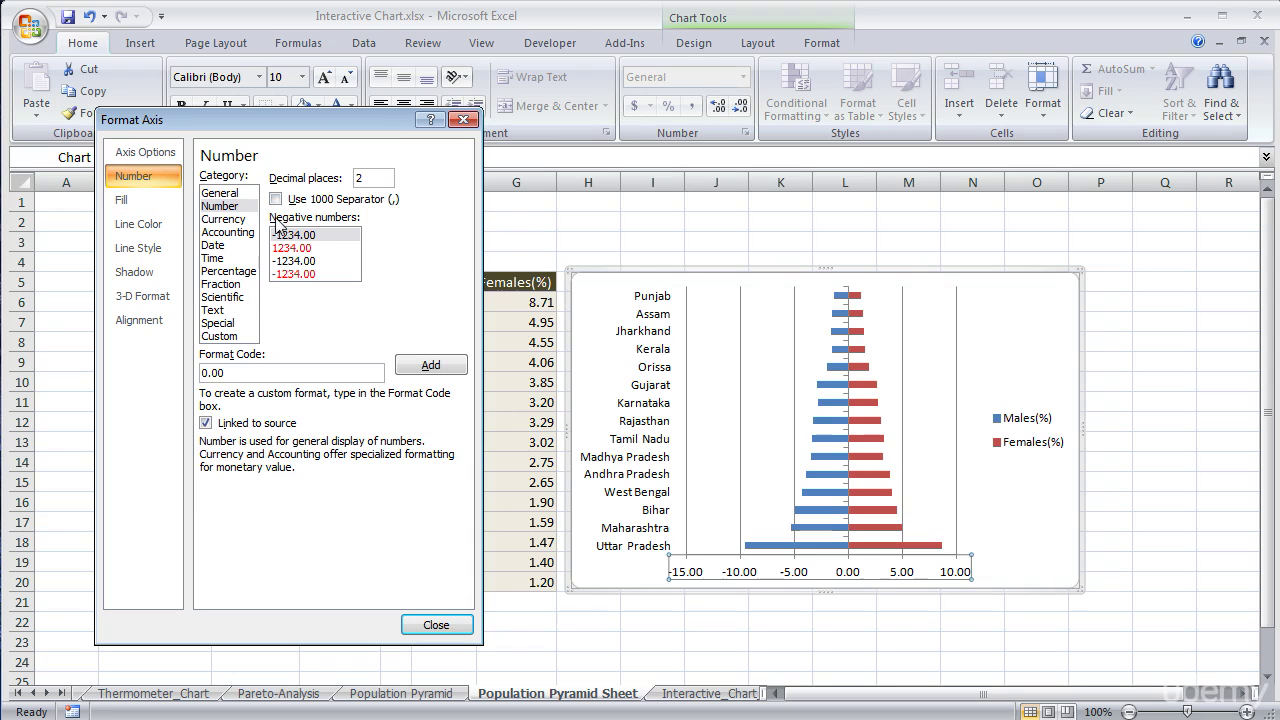
left_click(290, 249)
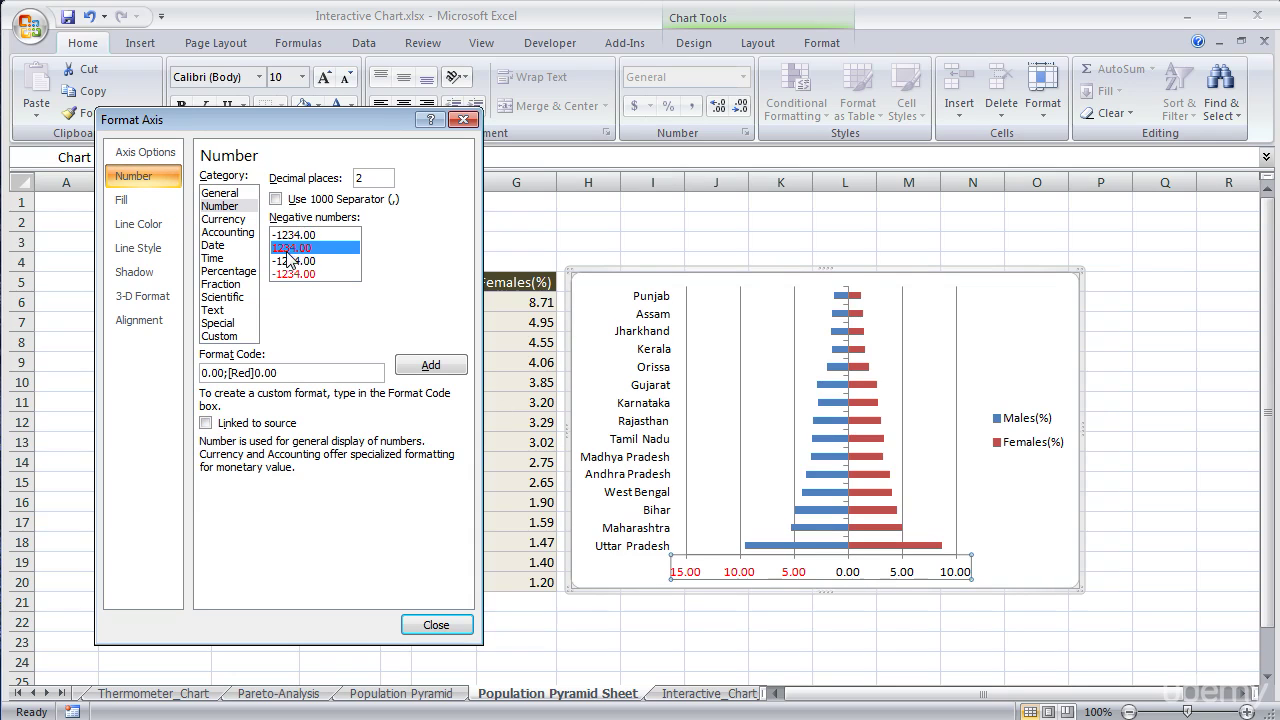
left_click(434, 624)
left_click(706, 626)
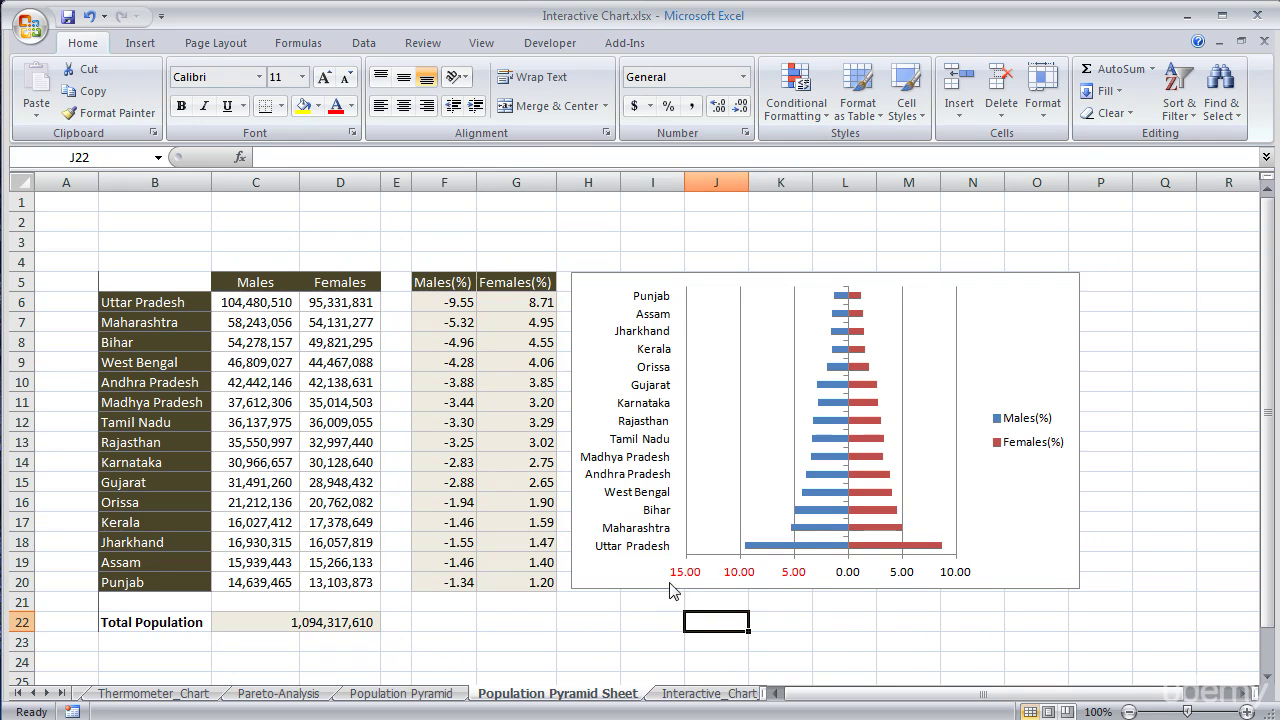
left_click(831, 545)
Step: Set the Males(%) series gap width to 0% so the bars touch
right_click(831, 545)
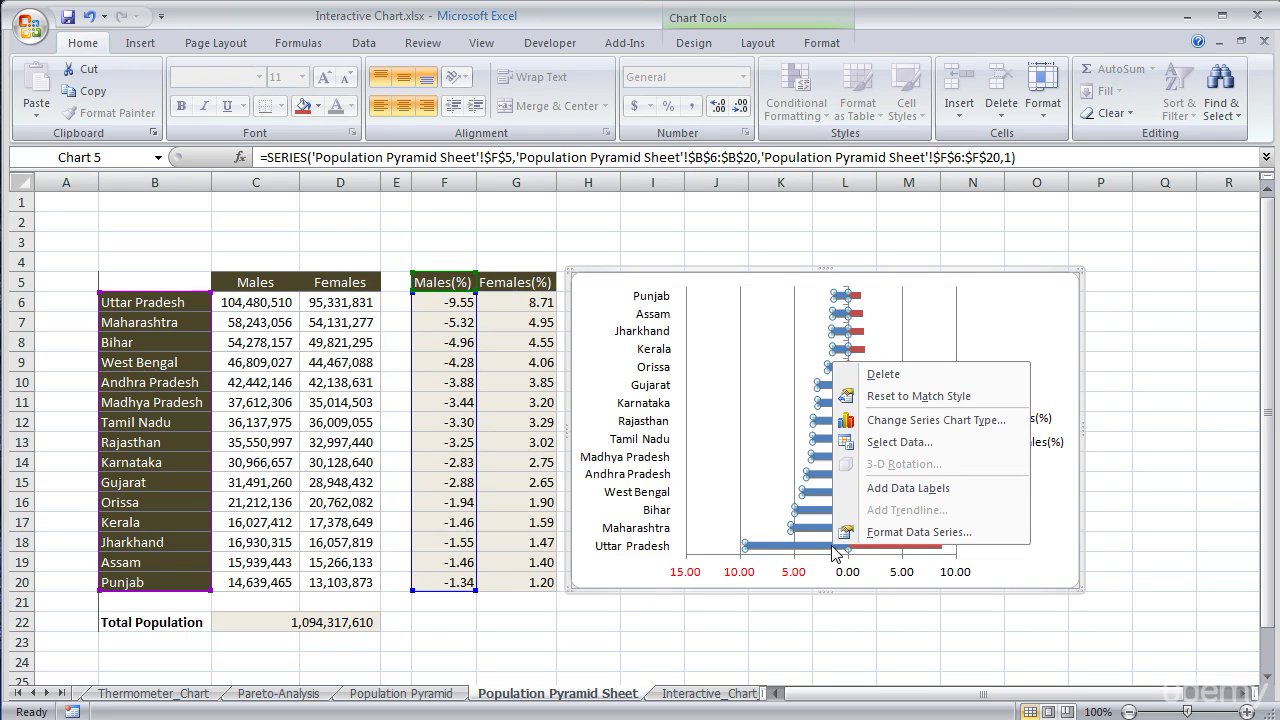
left_click(884, 532)
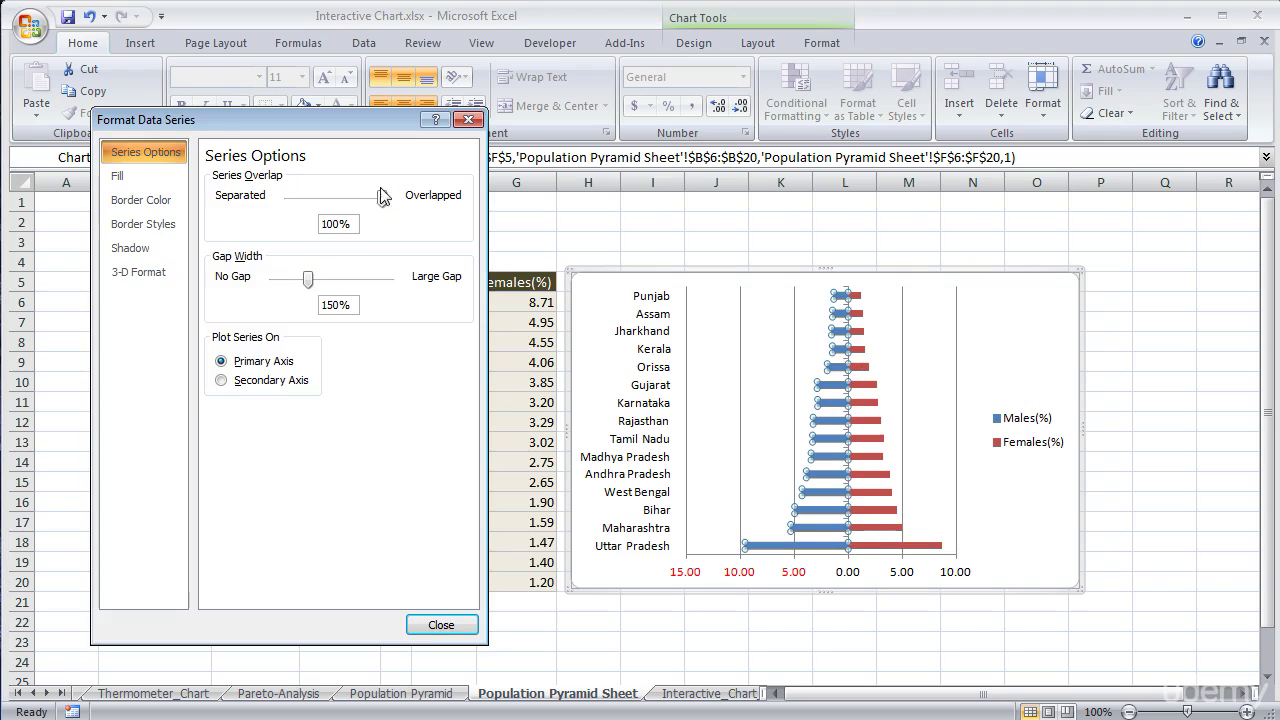
left_click_drag(222, 136, 205, 133)
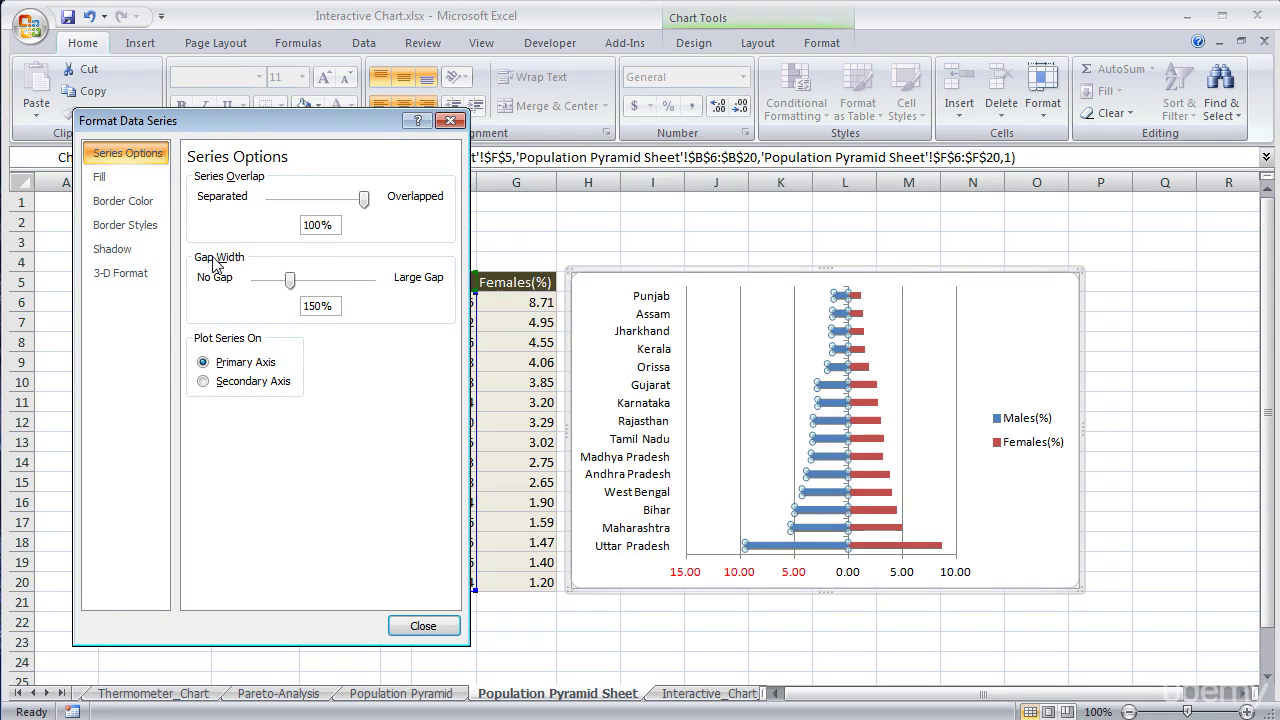
left_click_drag(290, 283, 256, 283)
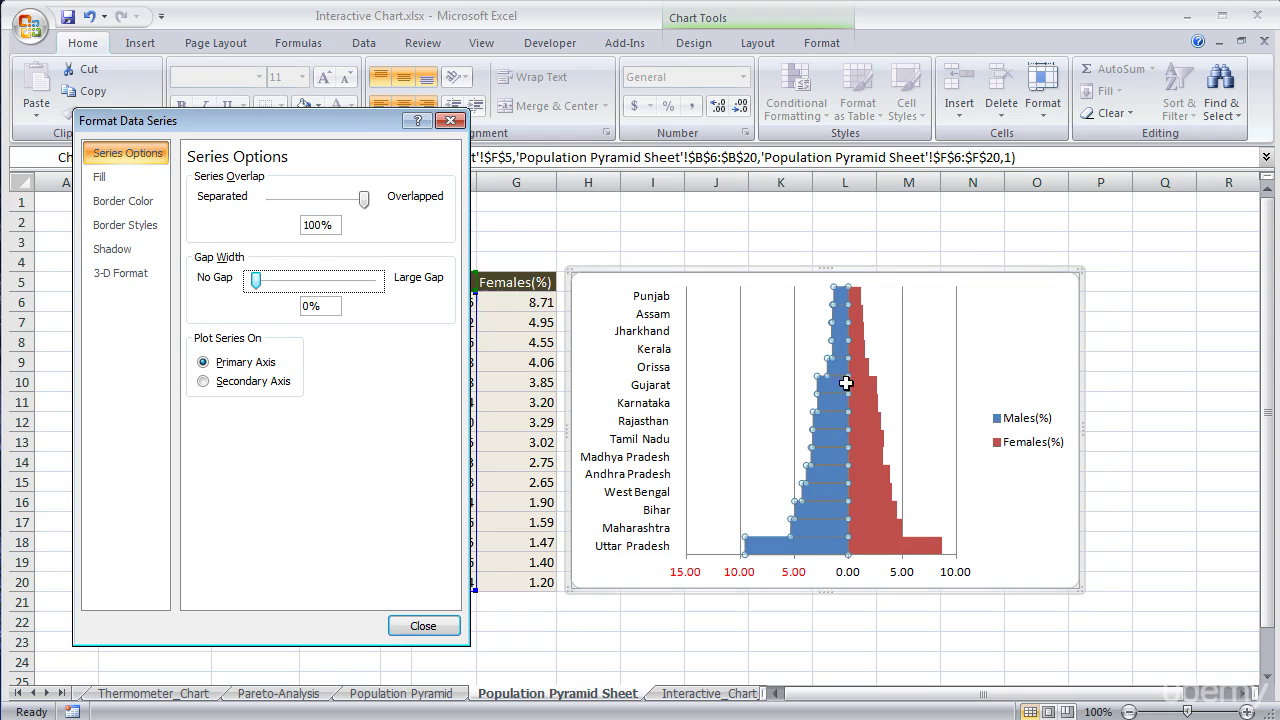
Step: Fill the Males(%) bars solid light blue with a solid blue outline
left_click(110, 180)
left_click(193, 199)
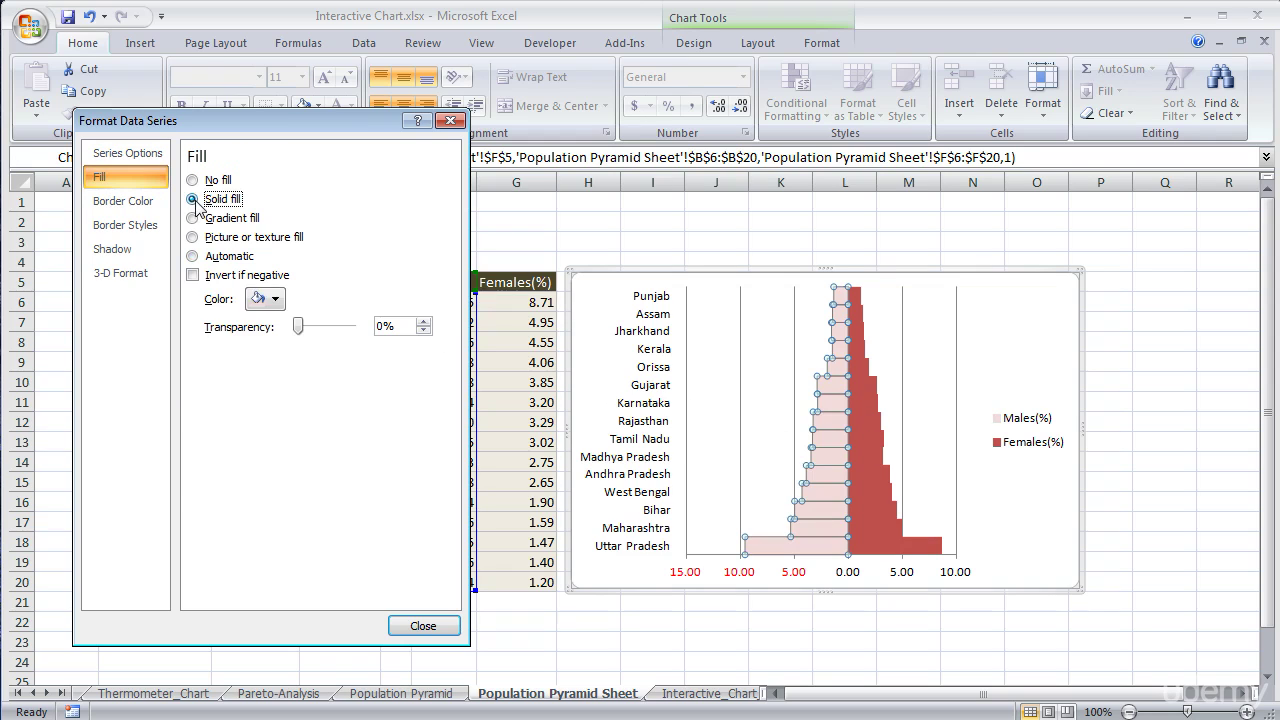
left_click(276, 299)
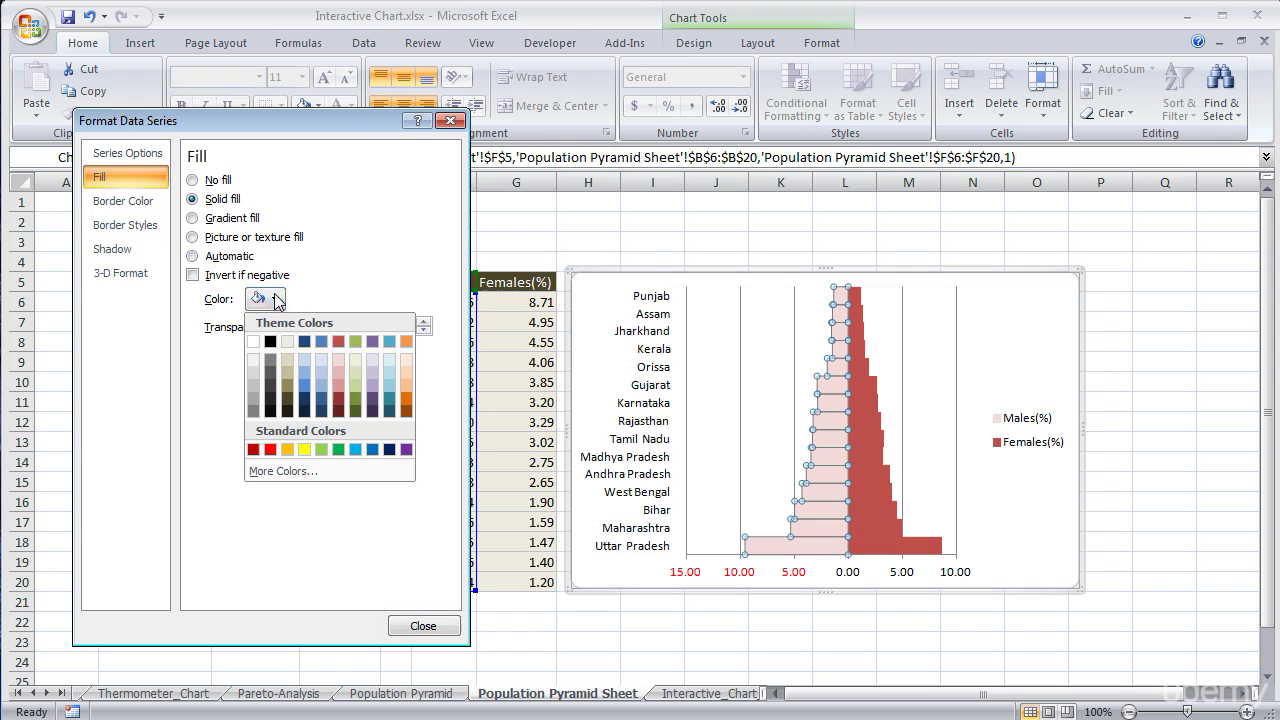
left_click(321, 359)
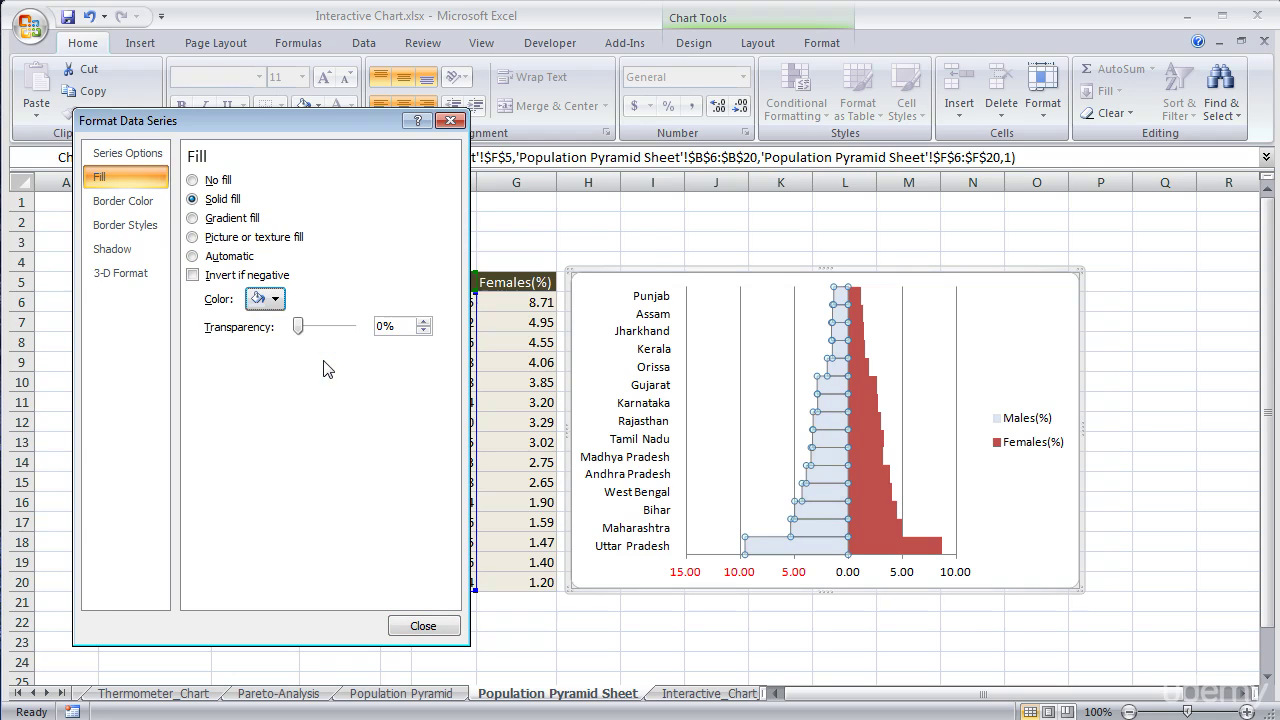
left_click(145, 201)
left_click(229, 201)
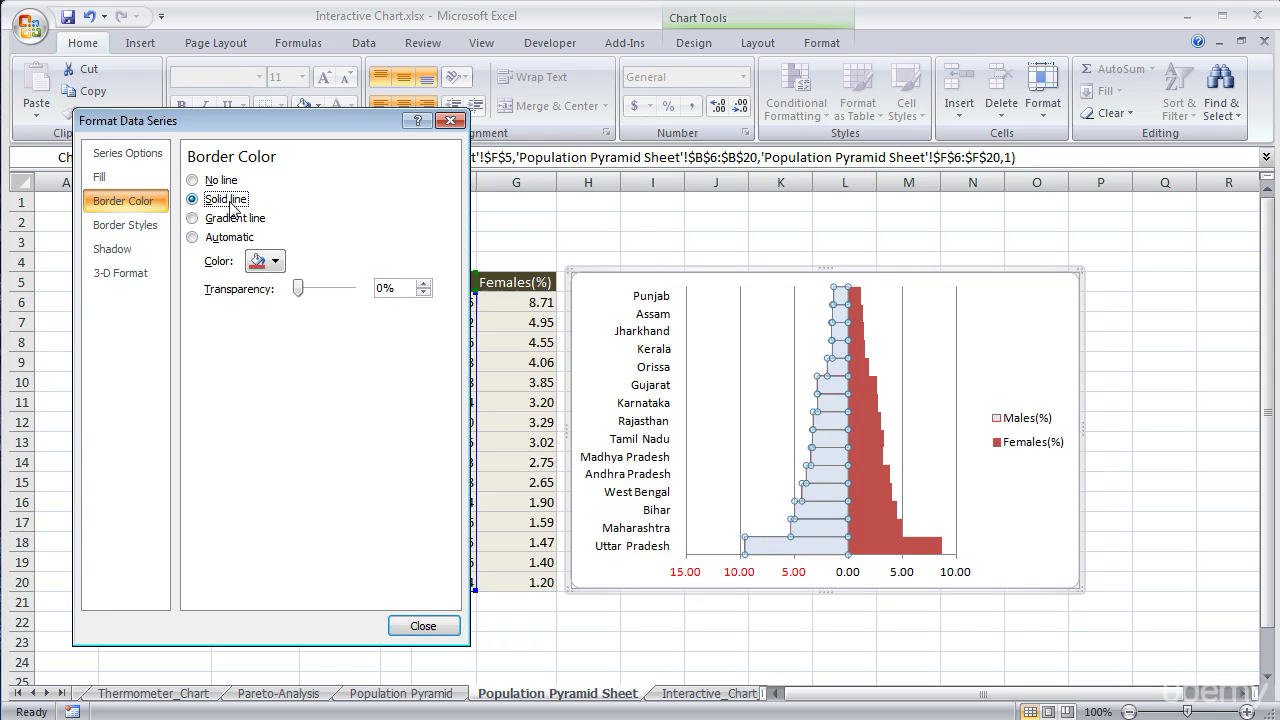
left_click(276, 262)
left_click(318, 303)
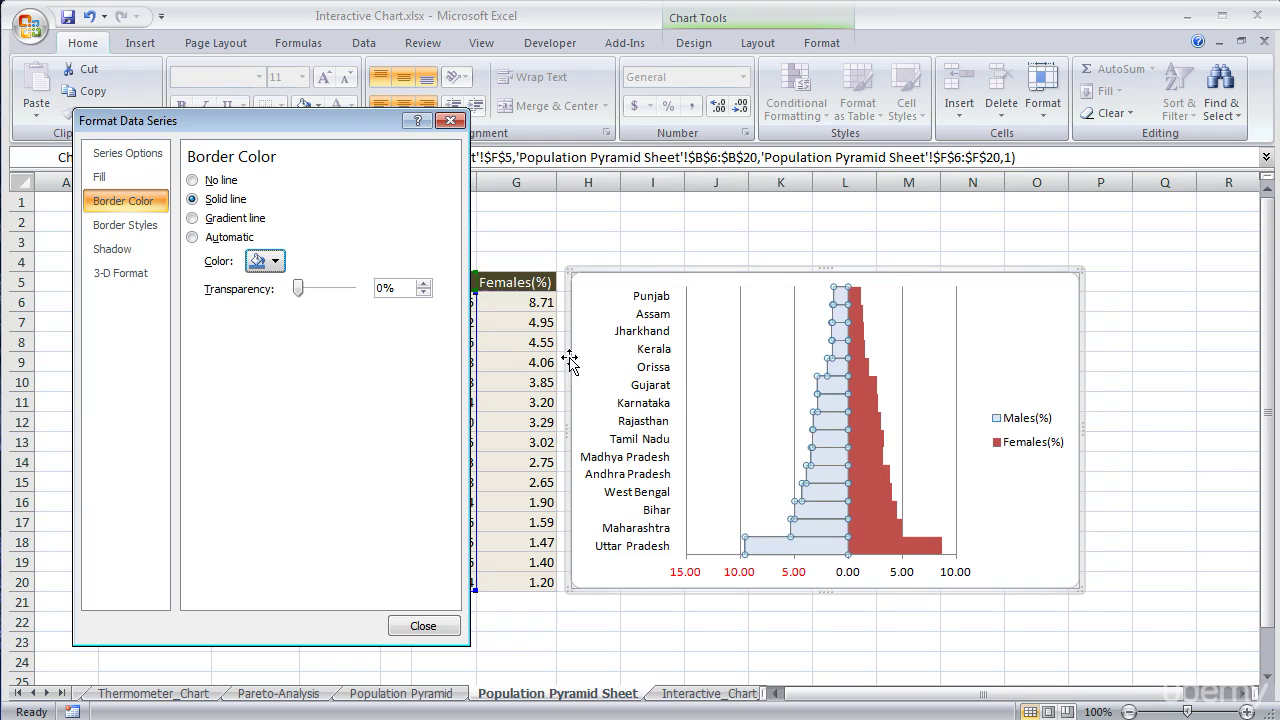
left_click(867, 451)
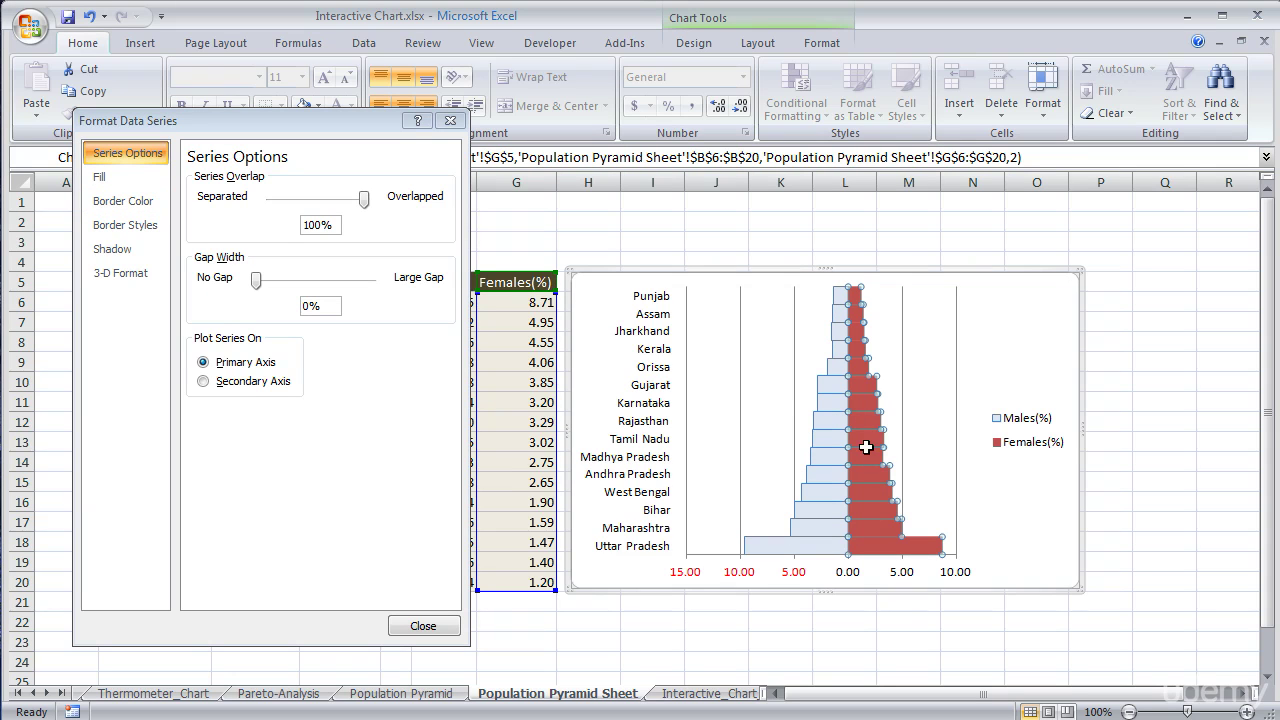
Step: Give the Females(%) bars a solid light pink fill and a solid reddish outline
left_click(113, 180)
left_click(214, 199)
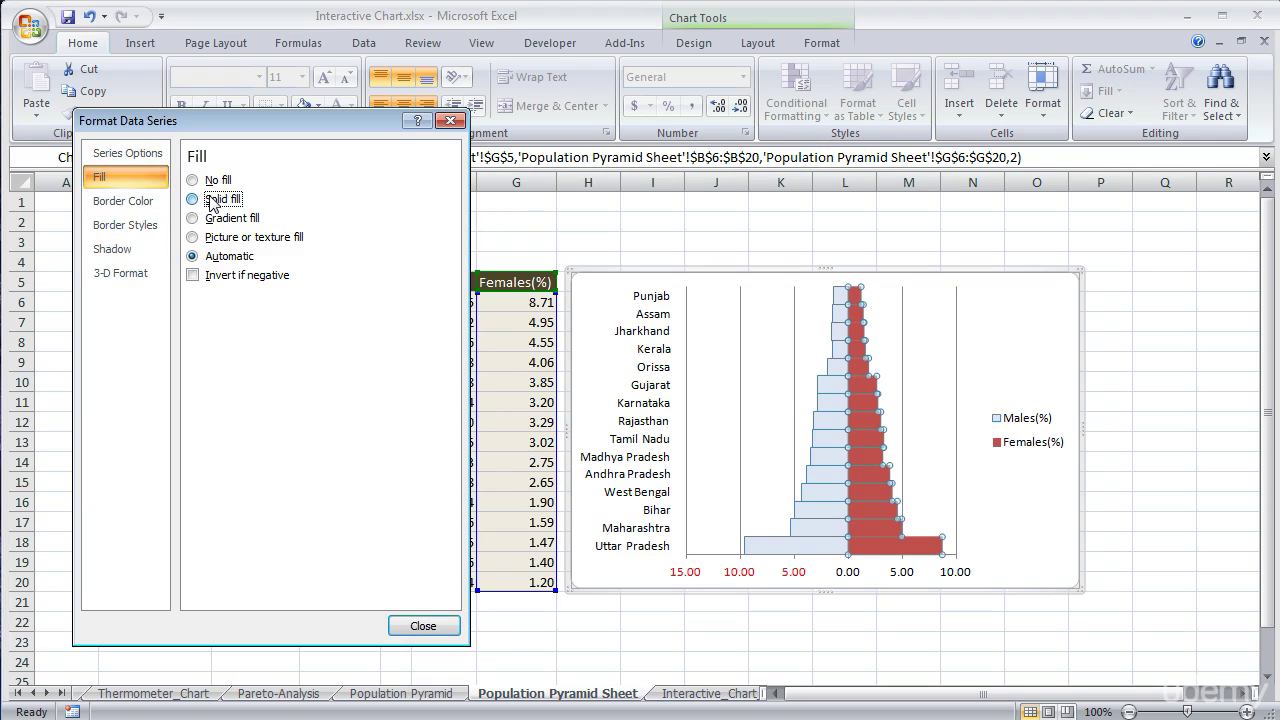
left_click(277, 298)
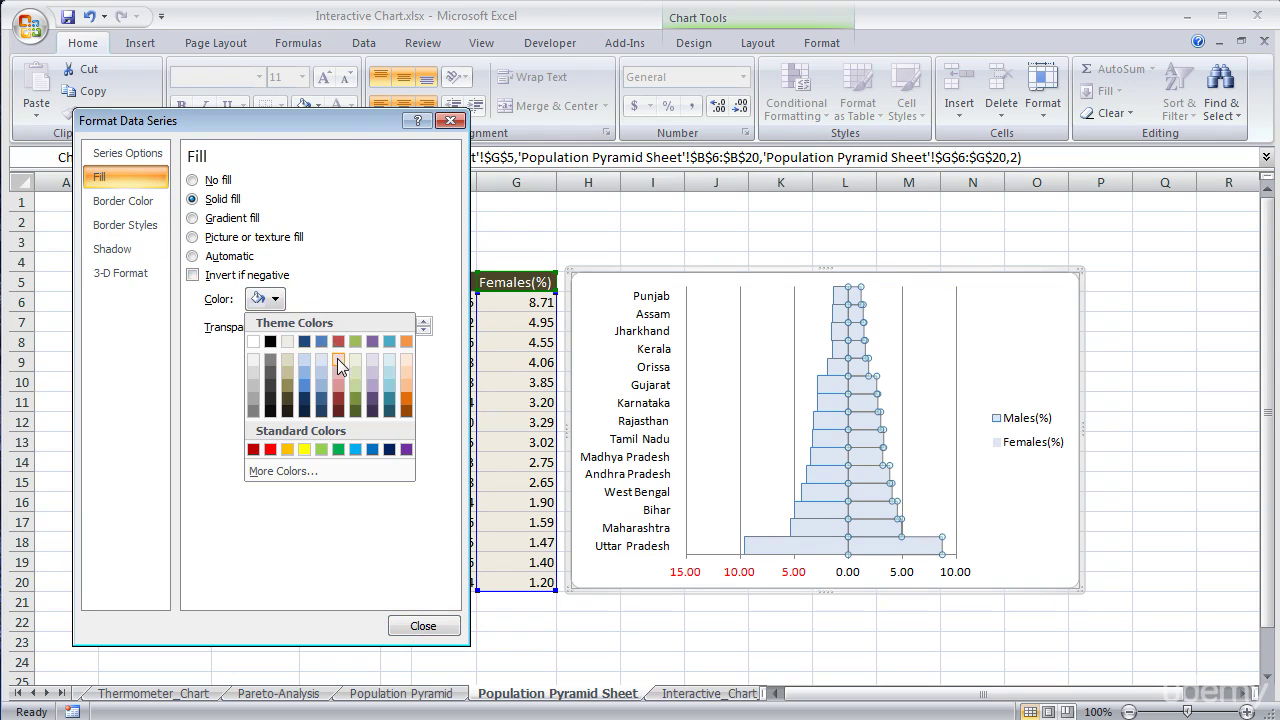
left_click(337, 358)
left_click(133, 202)
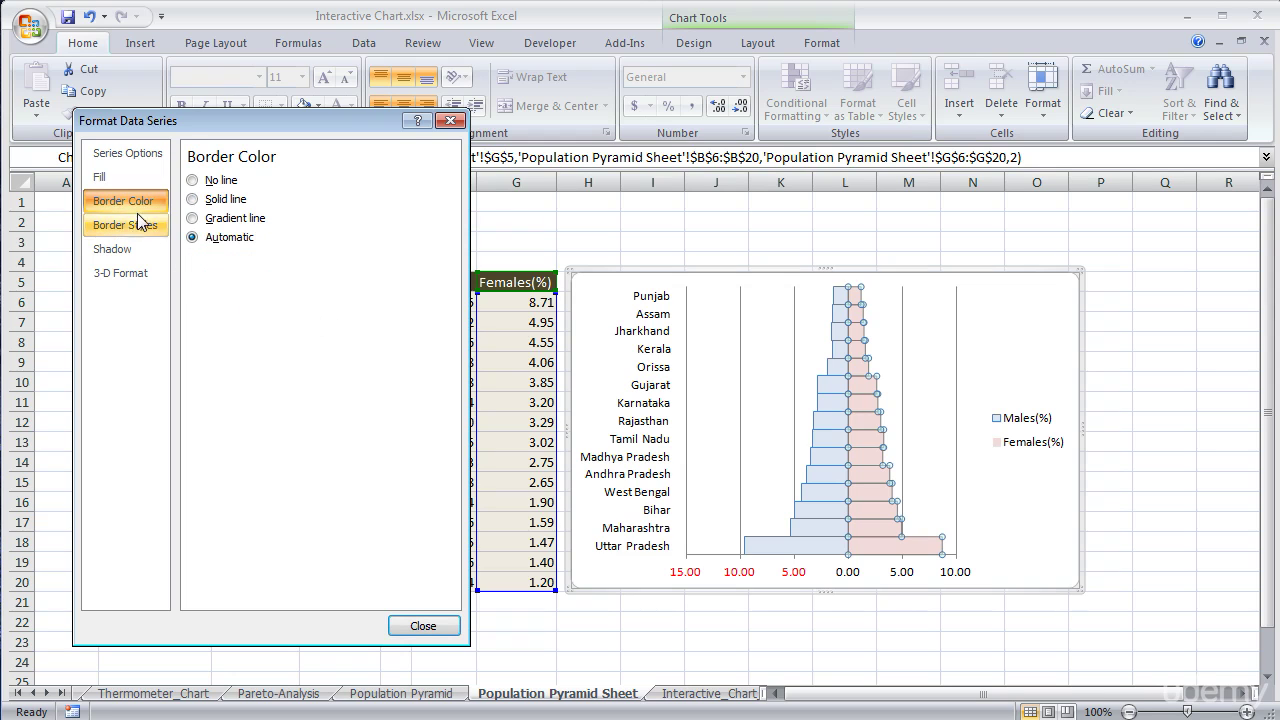
left_click(226, 200)
left_click(276, 261)
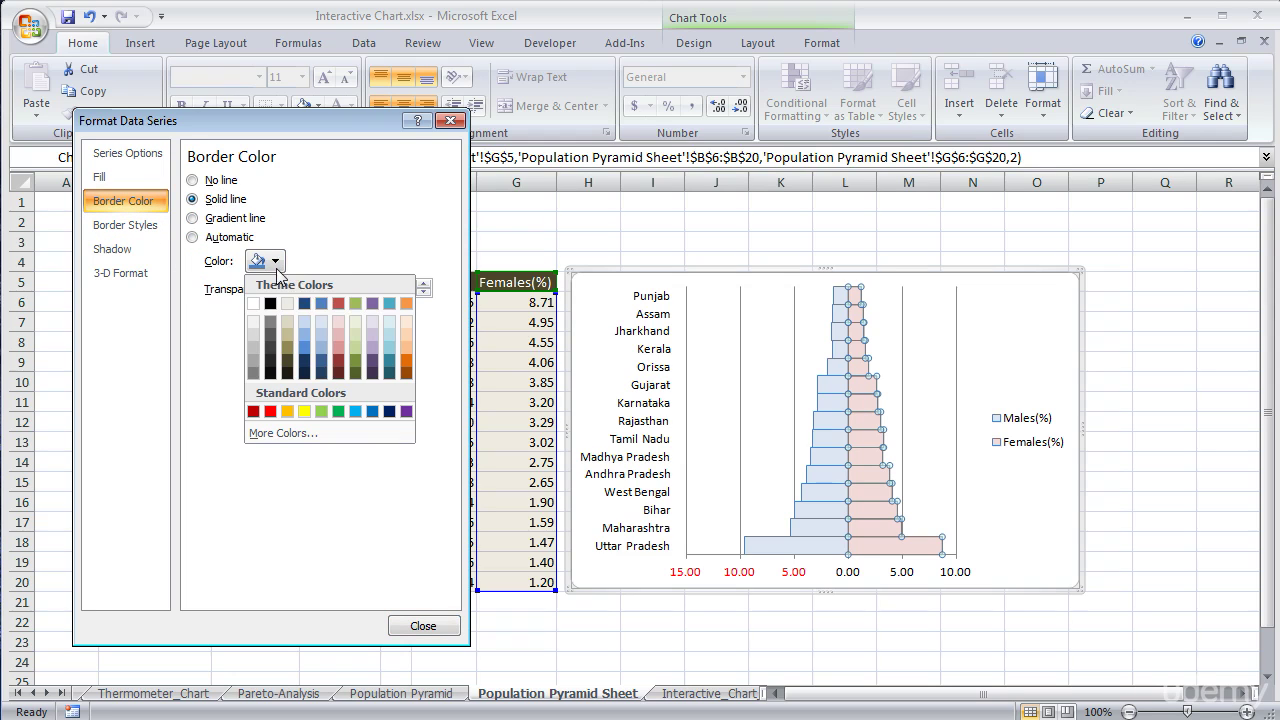
left_click(338, 313)
left_click(423, 626)
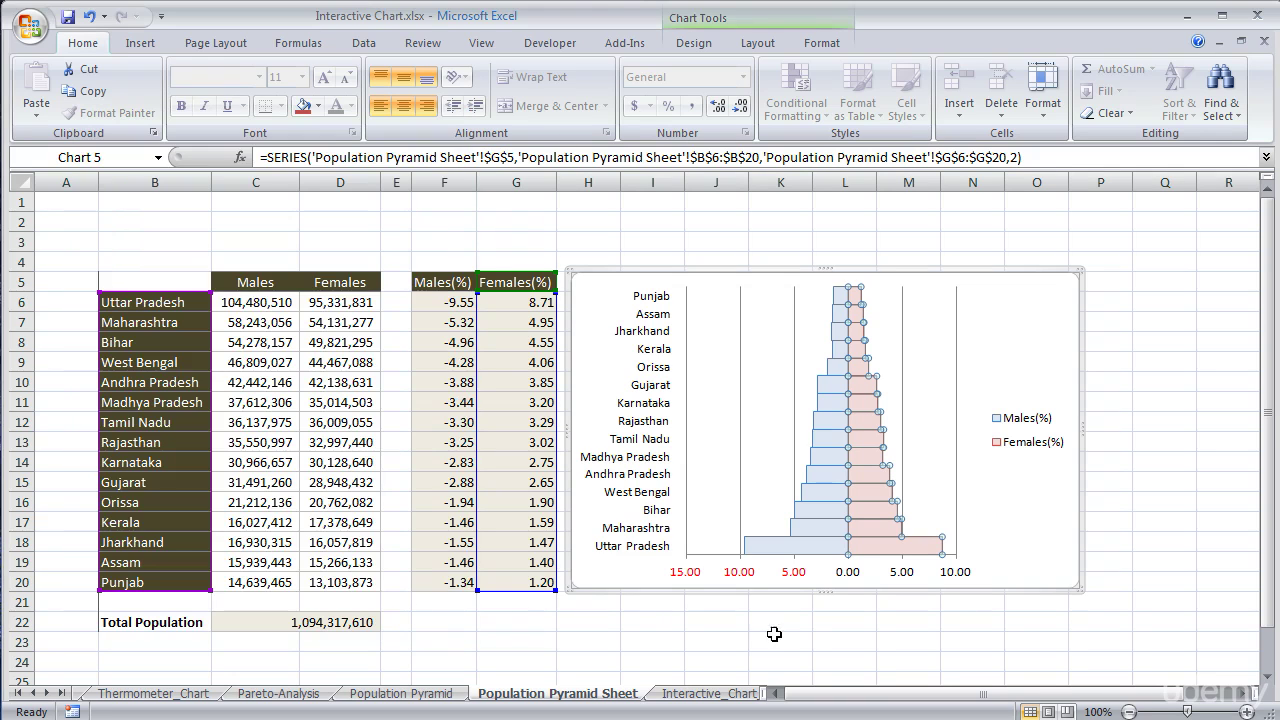
left_click(776, 638)
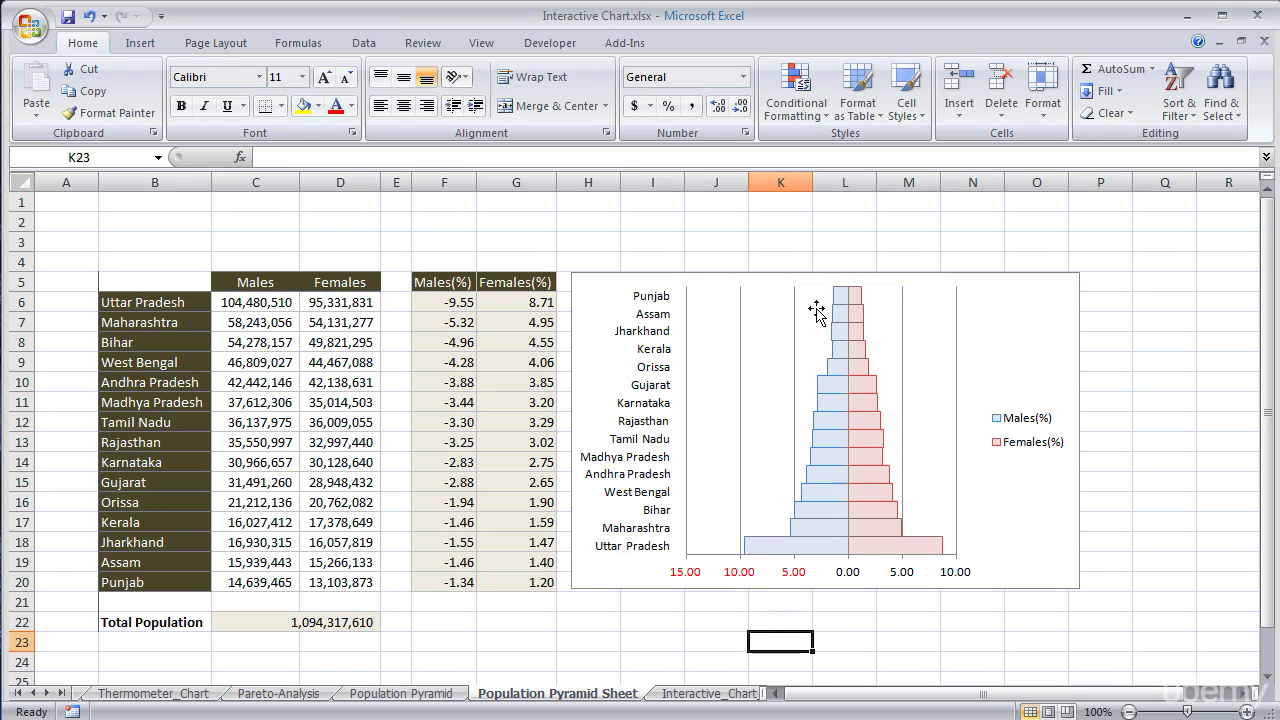